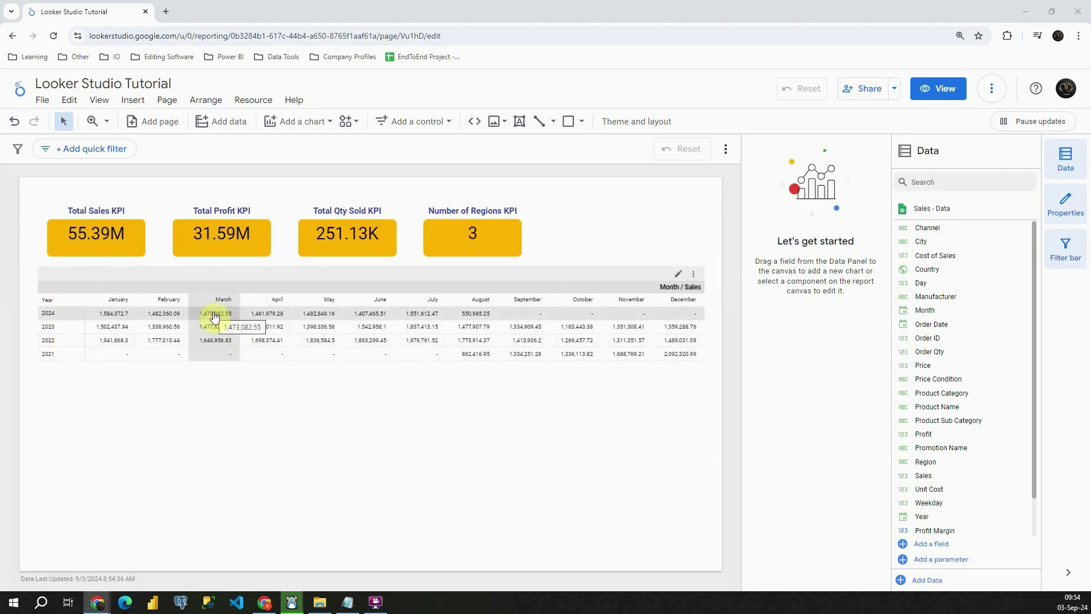
Delete the Month/Sales pivot table from the report page.
click(292, 273)
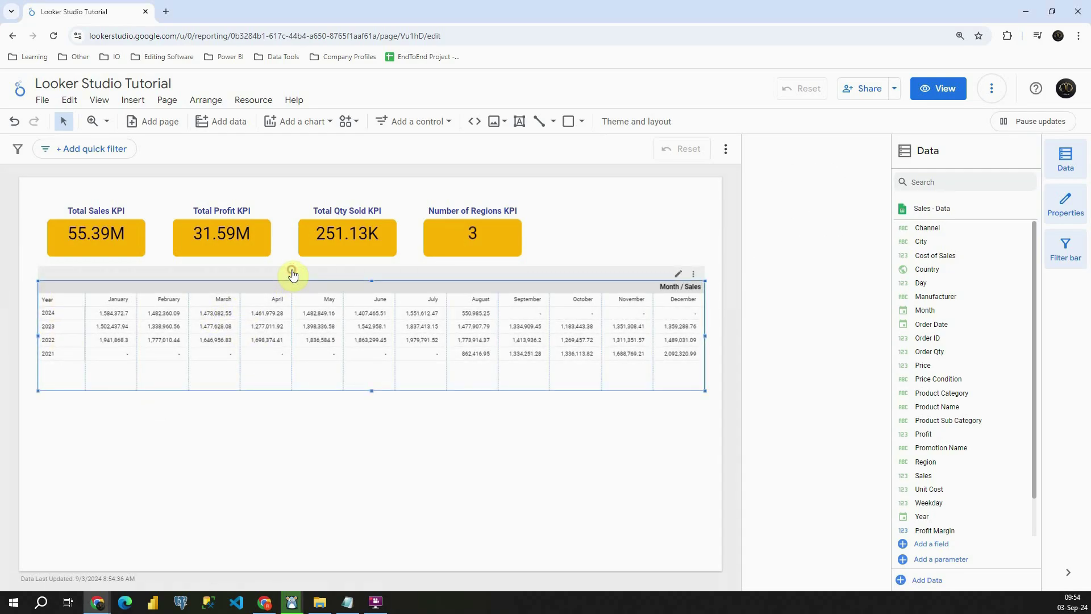
key(Delete)
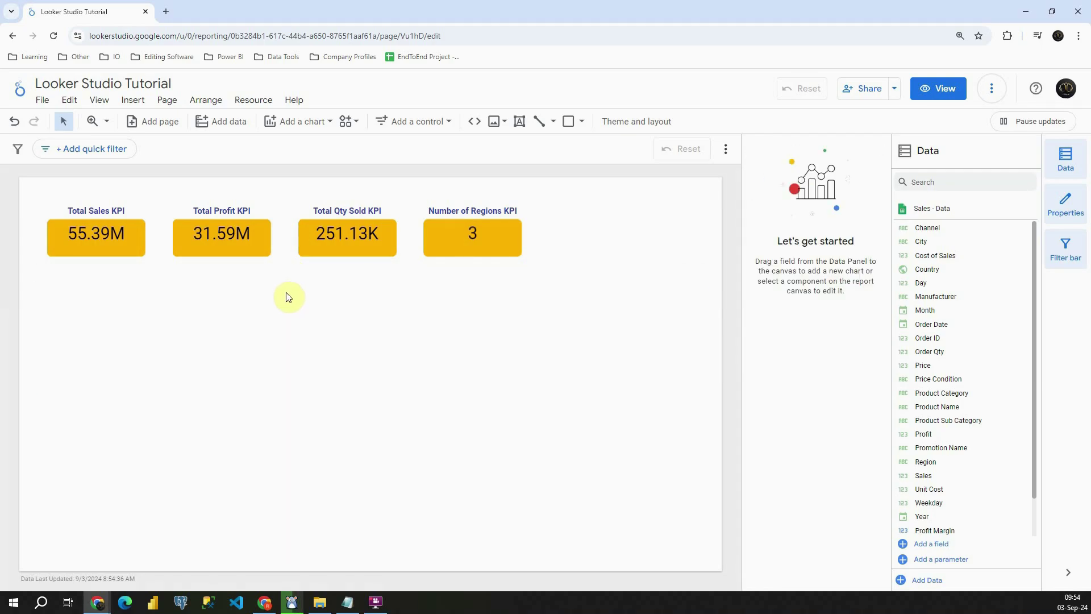
Give the Total Sales scorecard a custom This year default date range, so it shows 10.99M.
click(122, 232)
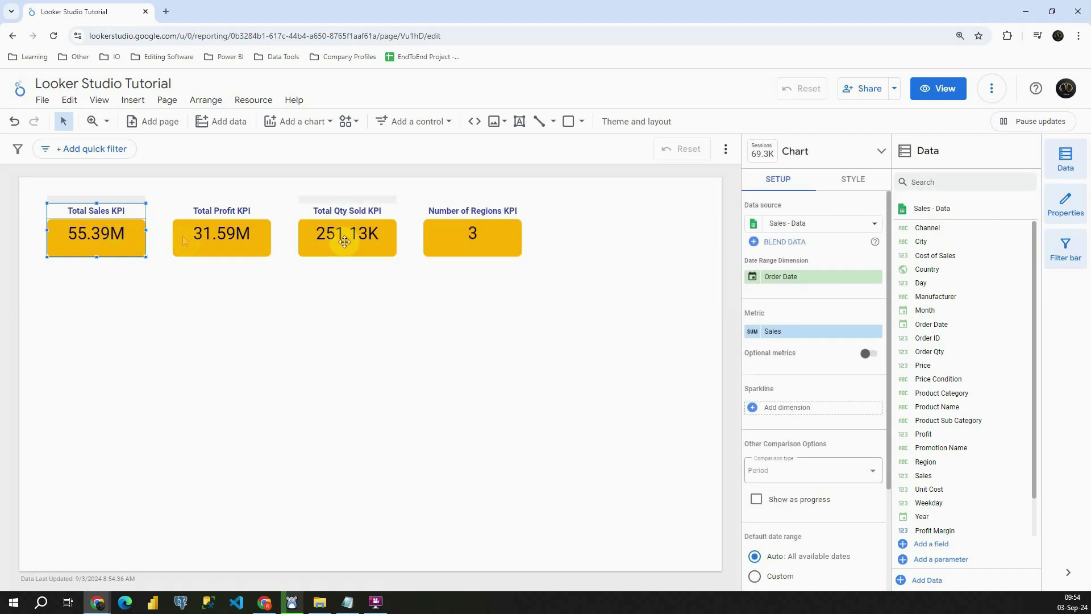
scroll(787, 244, down, 3)
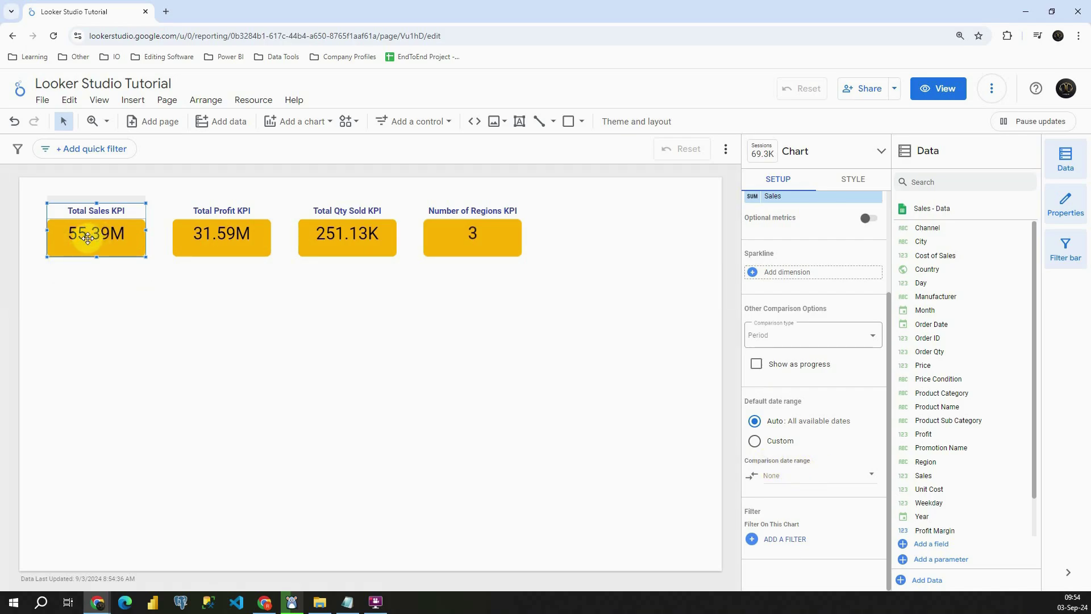
click(752, 441)
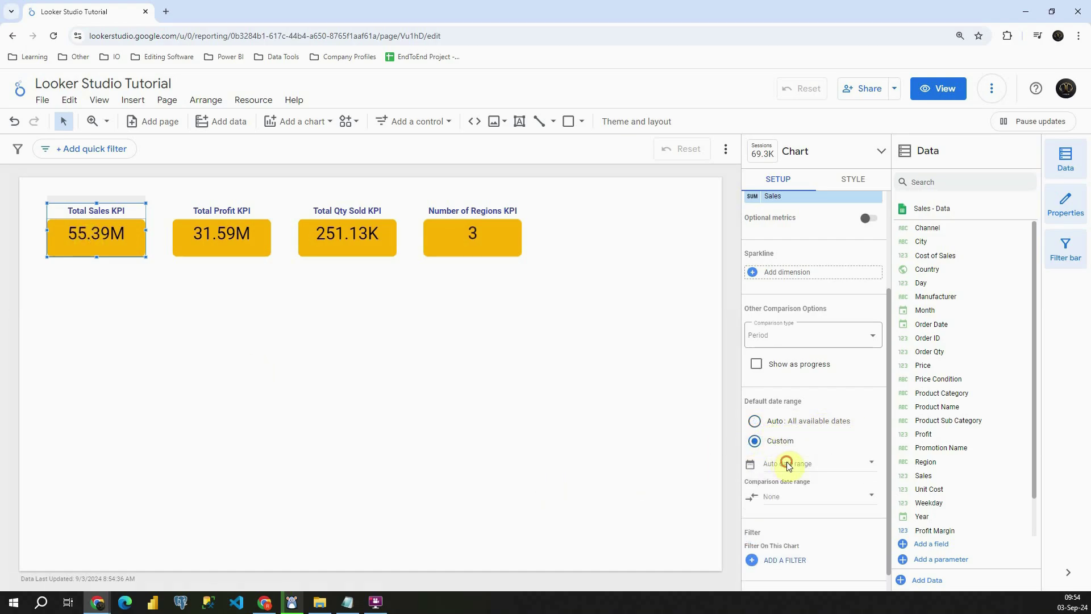
click(788, 465)
click(830, 342)
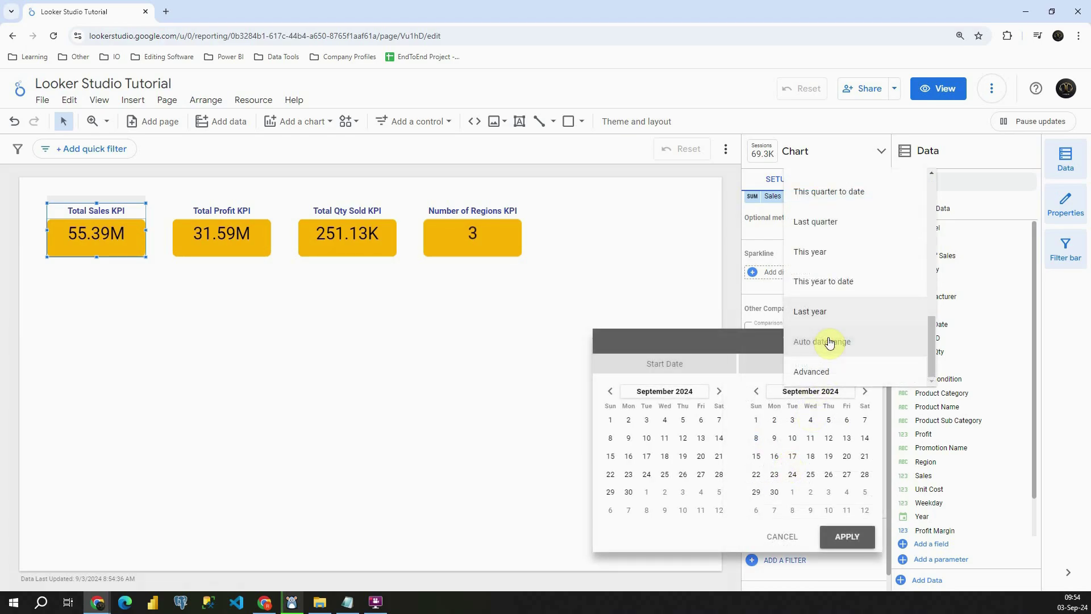
click(818, 252)
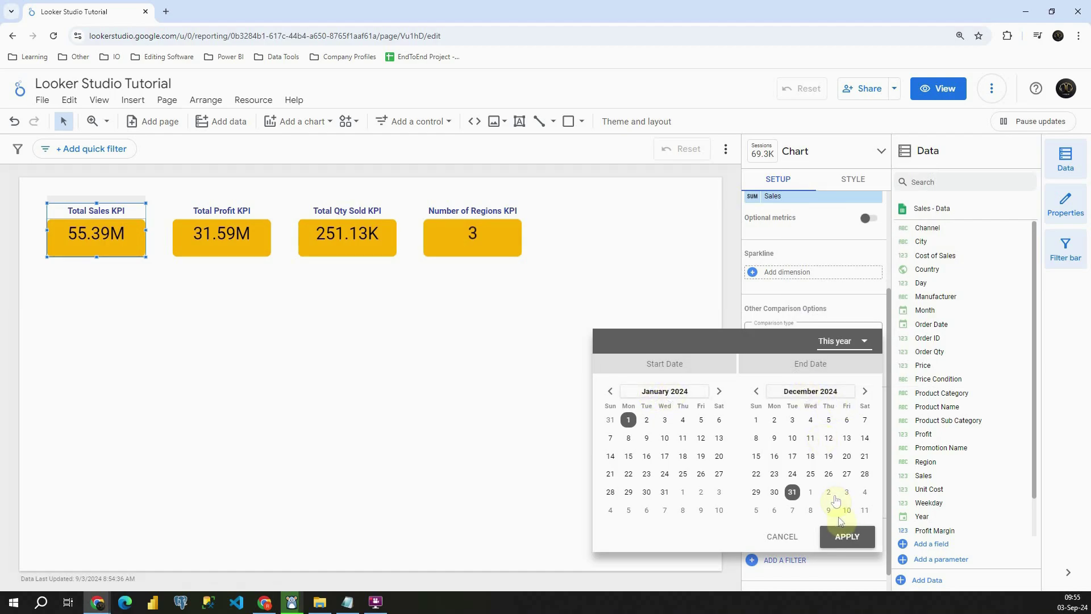
click(847, 536)
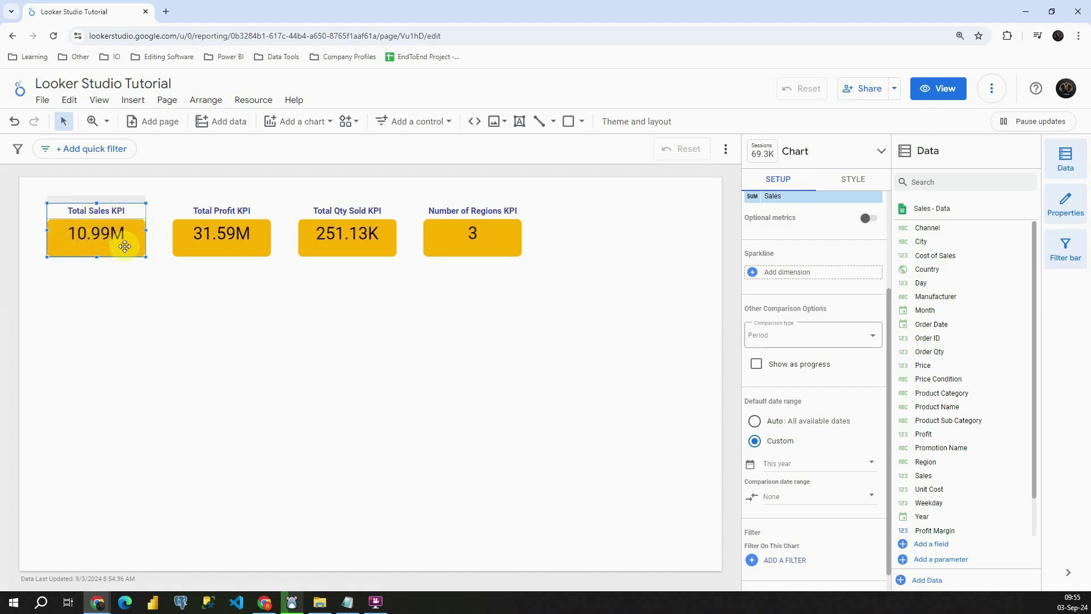
Compare Total Sales against the previous year, giving a -6,086,897.11 delta.
click(787, 498)
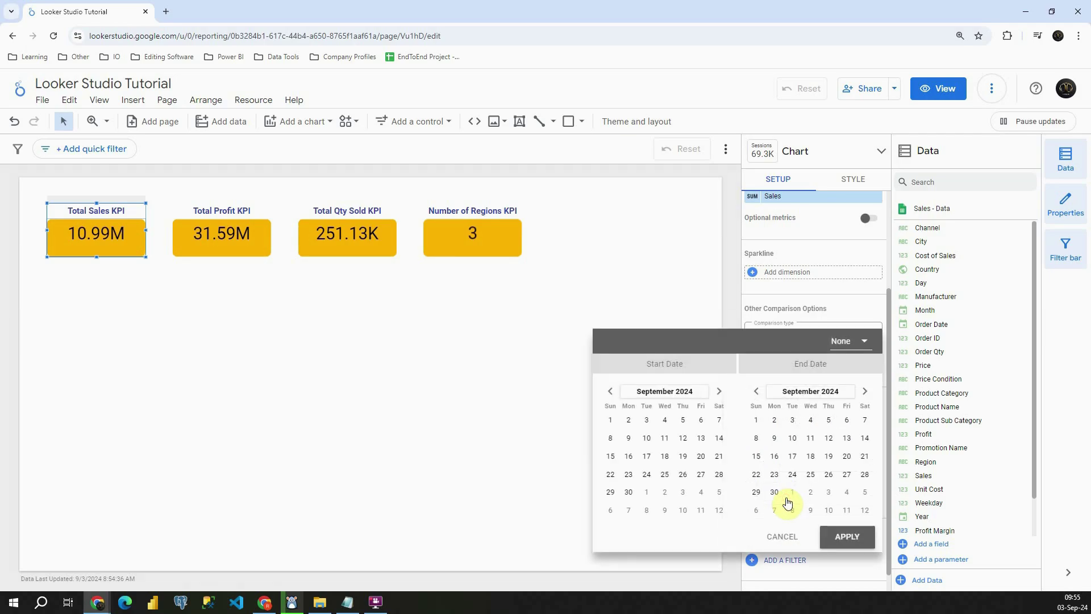
click(849, 343)
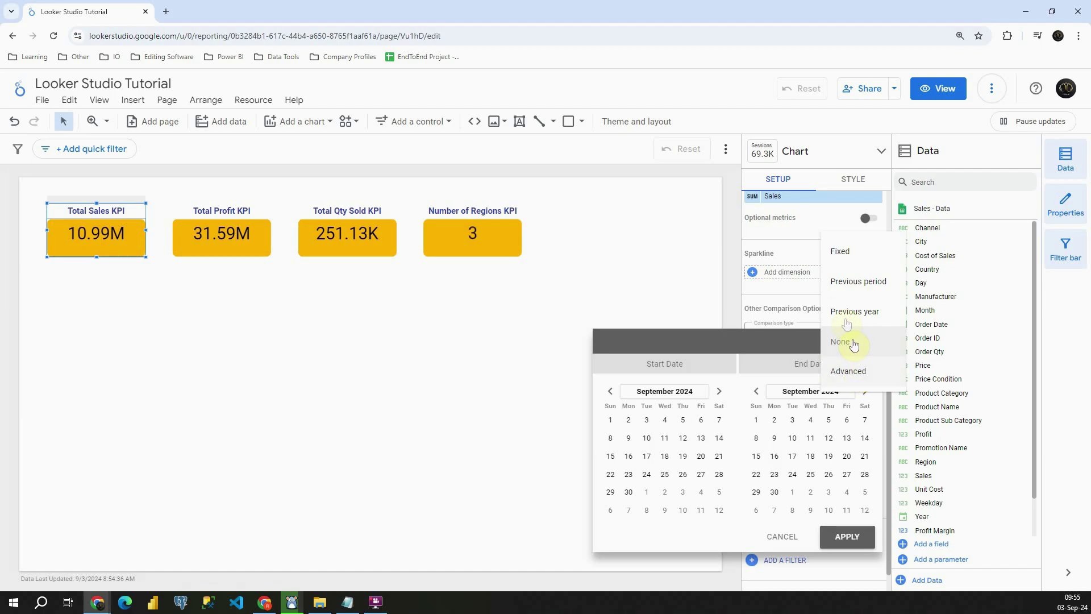
click(846, 311)
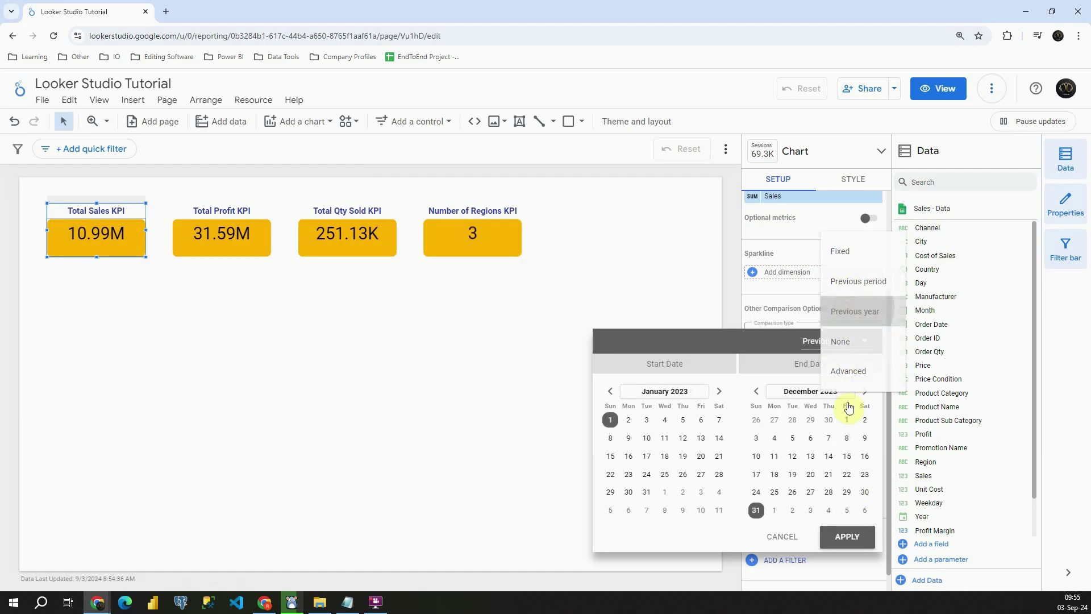
click(842, 536)
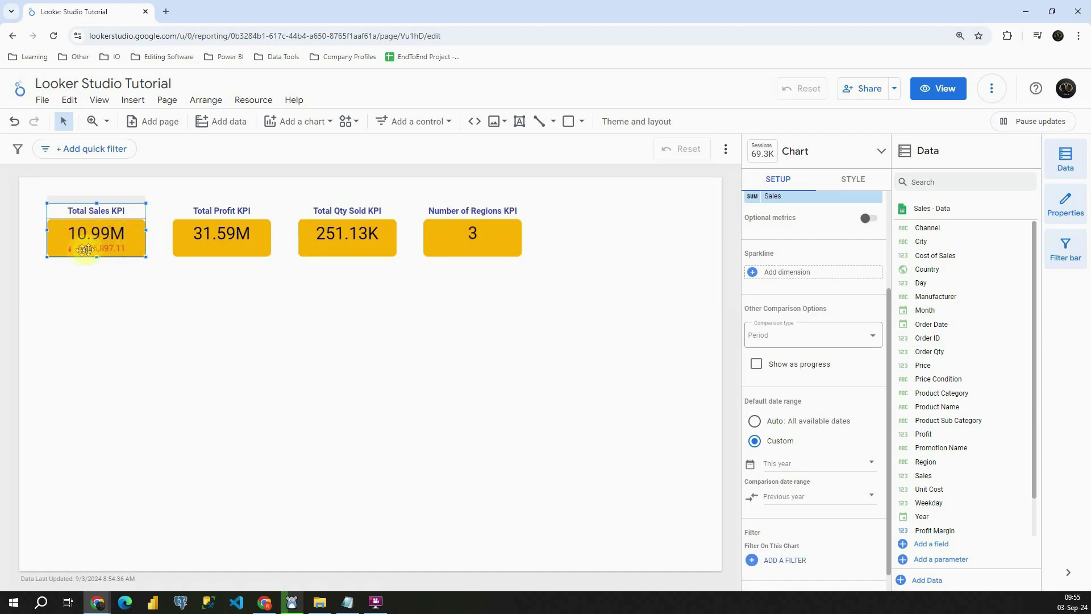
click(838, 184)
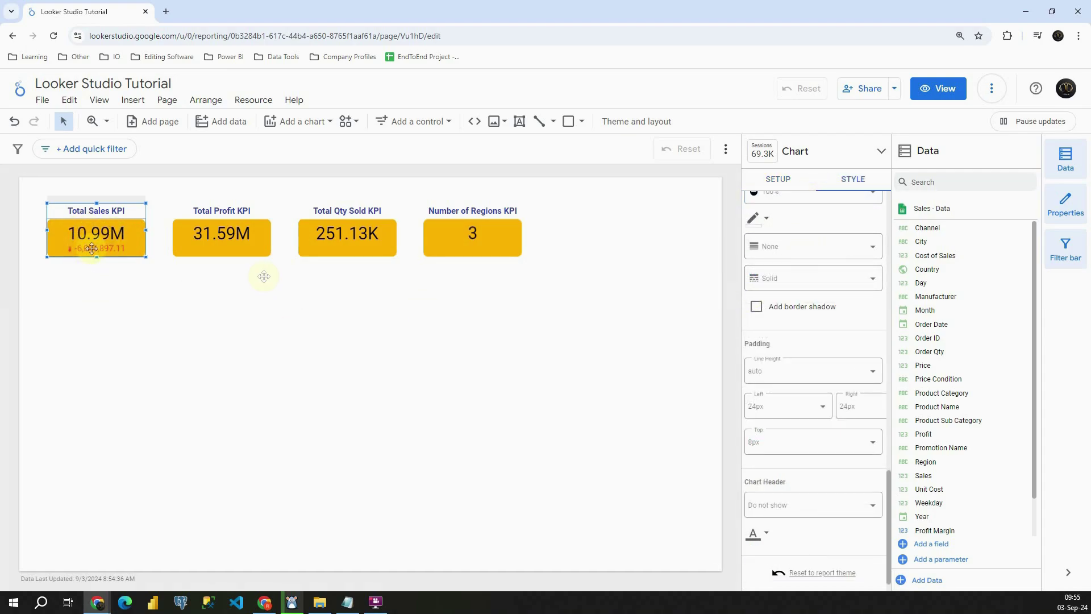
Turn on compact numbers for Total Sales so it reads 11.0M with a -6.1M delta.
scroll(836, 338, up, 10)
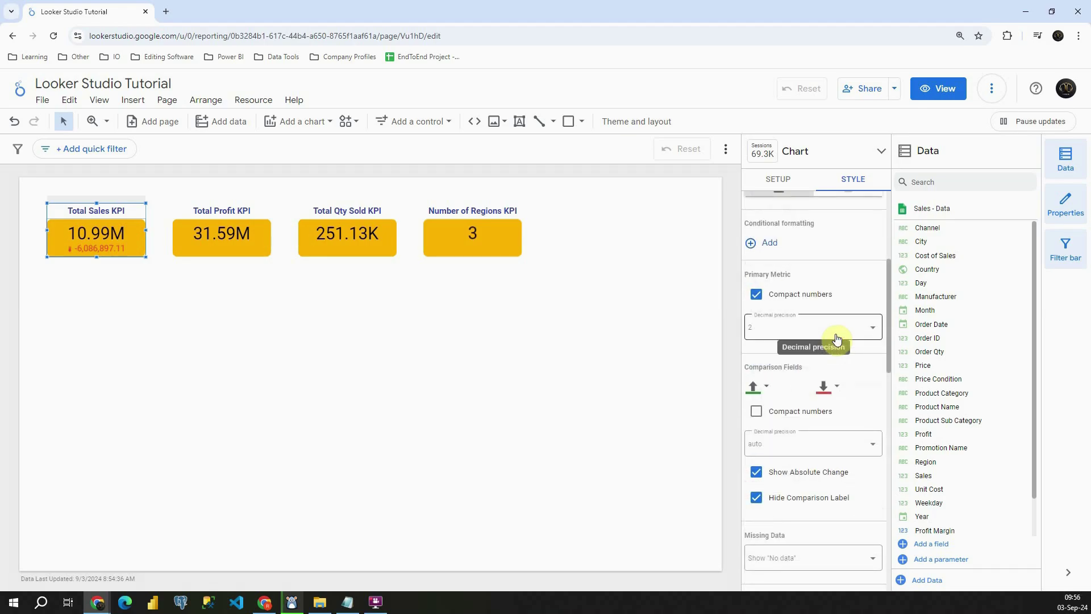
click(757, 295)
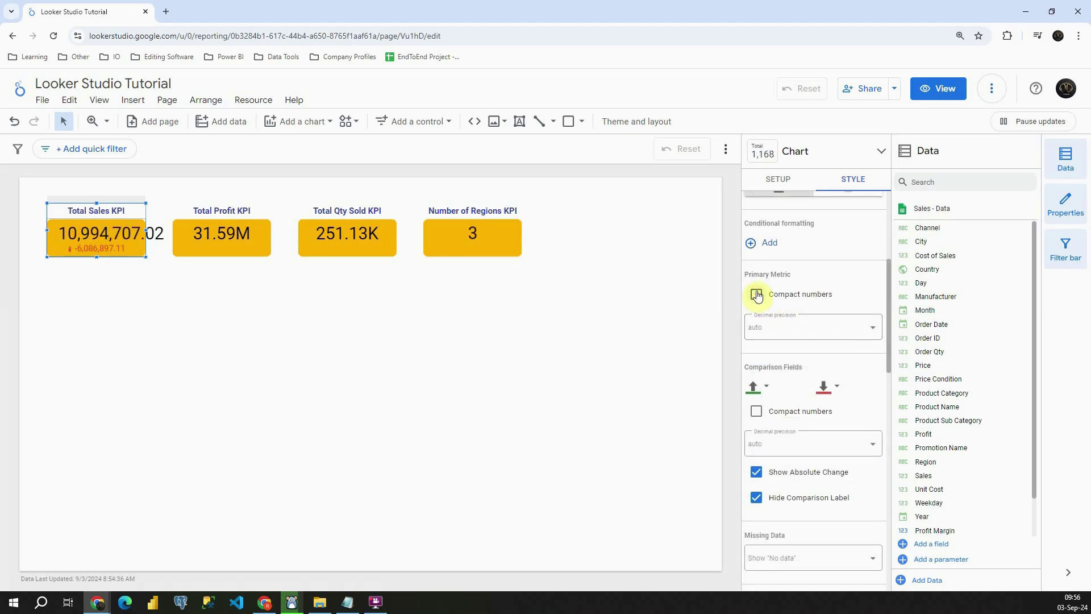
click(757, 294)
click(757, 295)
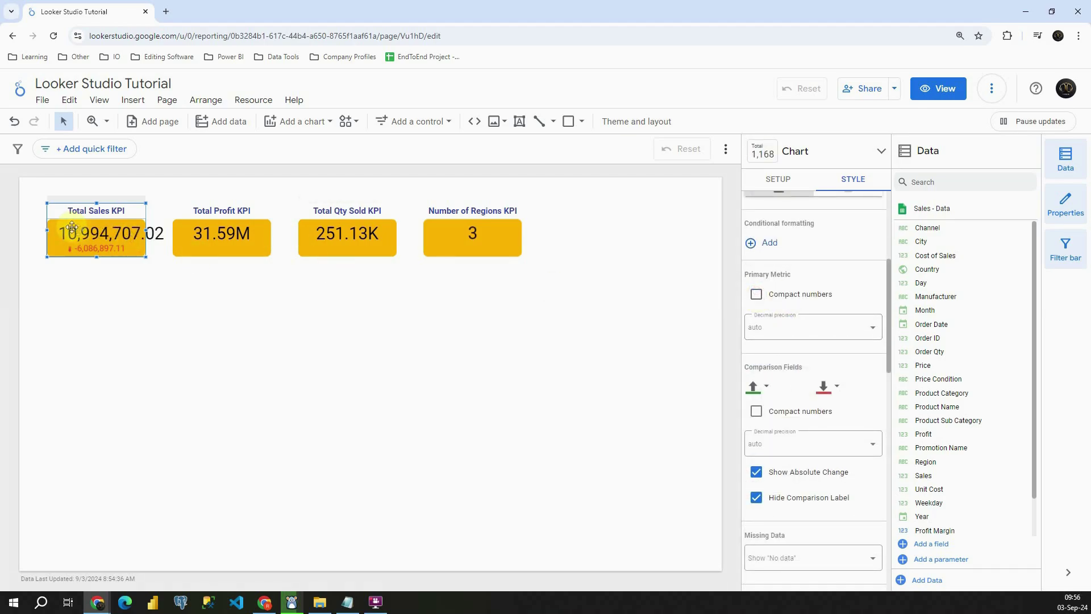
click(756, 295)
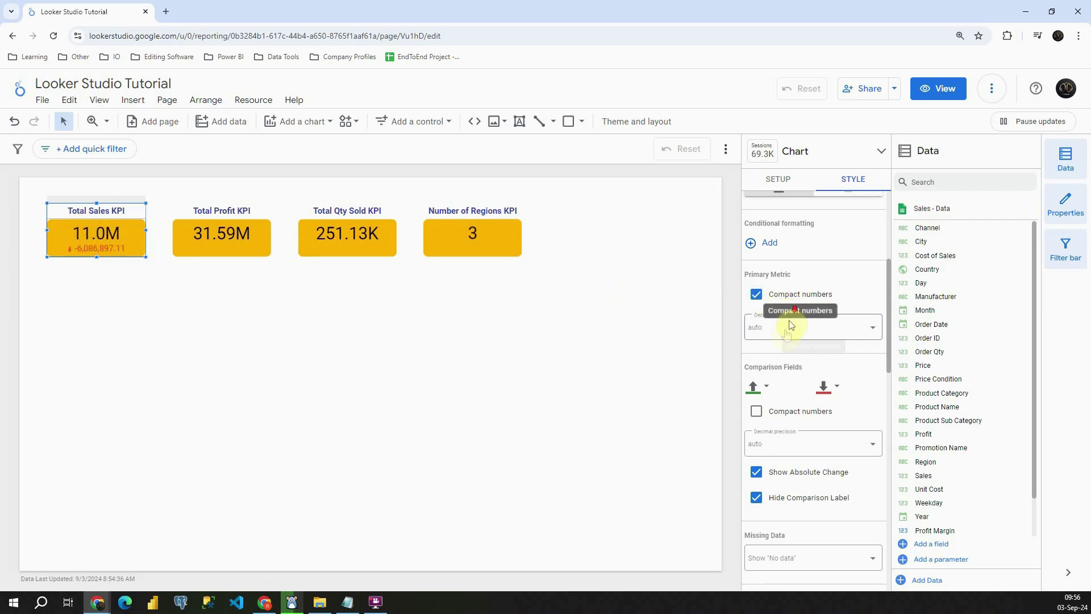
scroll(784, 341, down, 1)
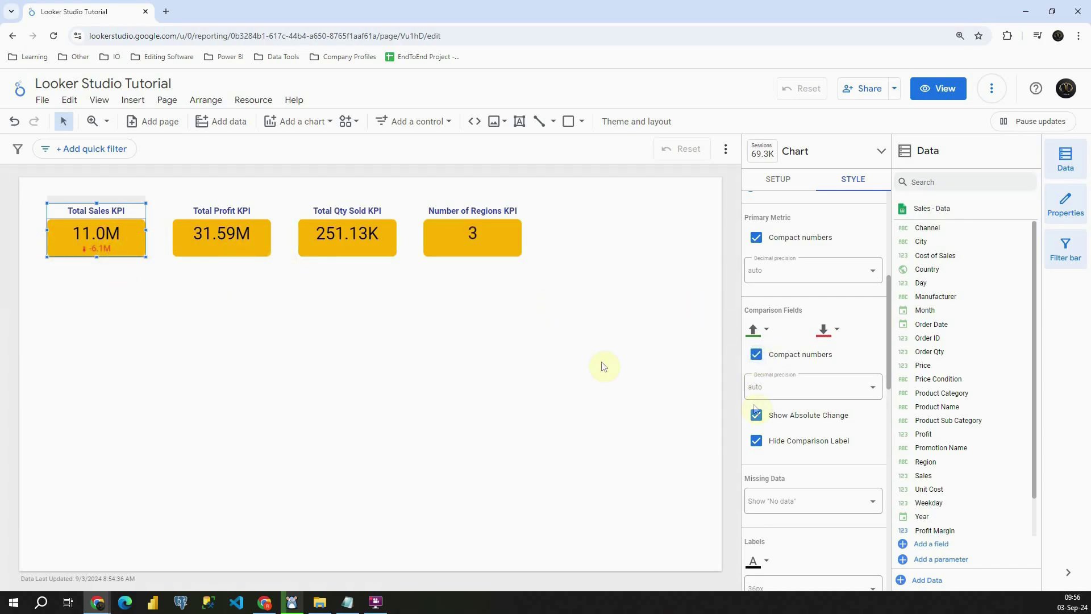
Set the Total Sales positive and negative change colours, with negative changes in dark red.
click(764, 331)
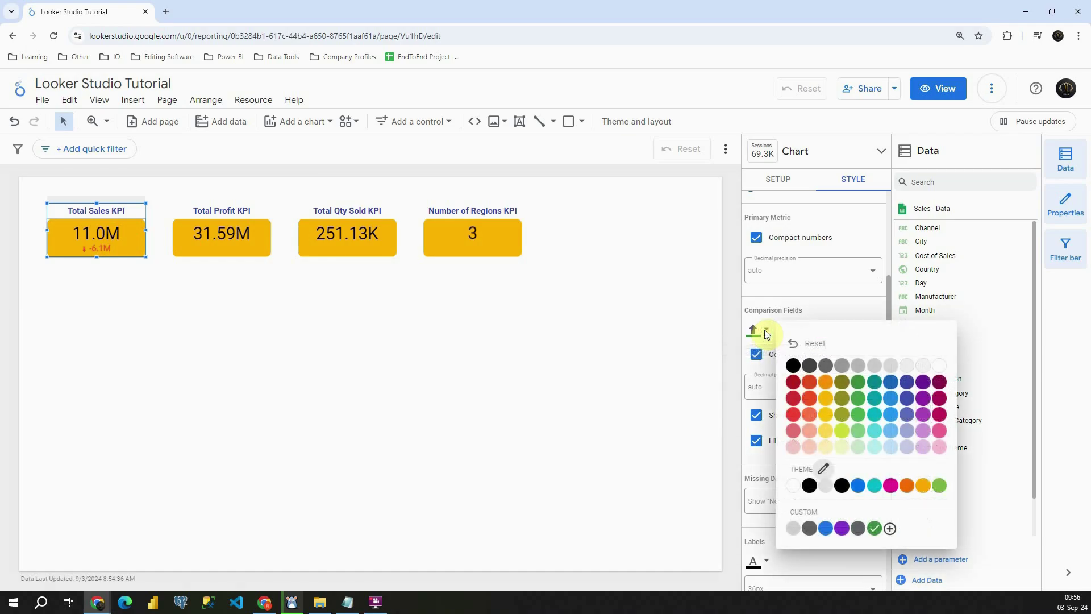
click(861, 383)
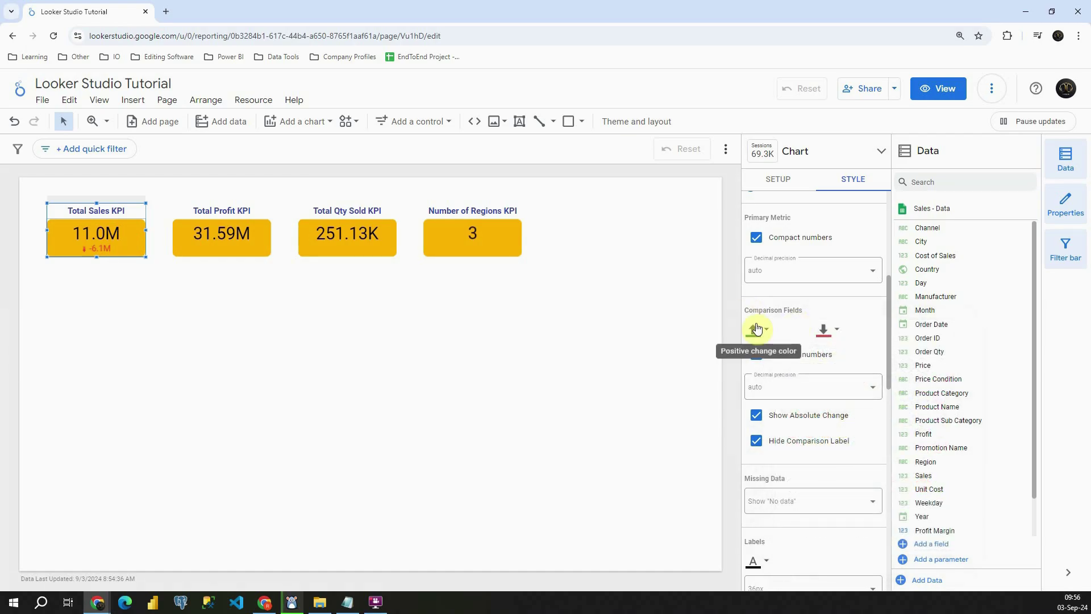
click(827, 329)
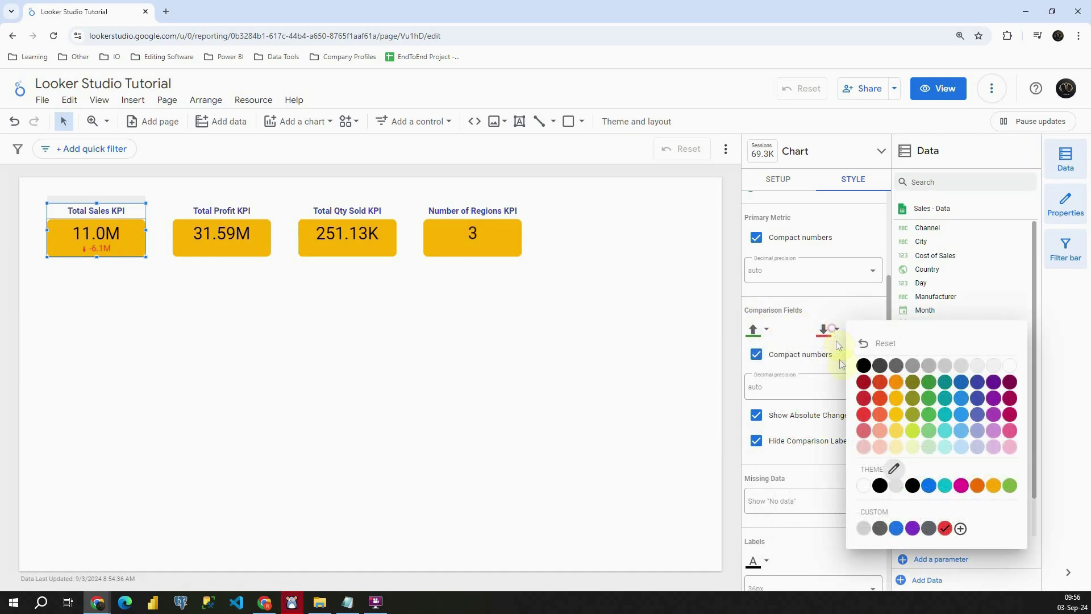
click(864, 381)
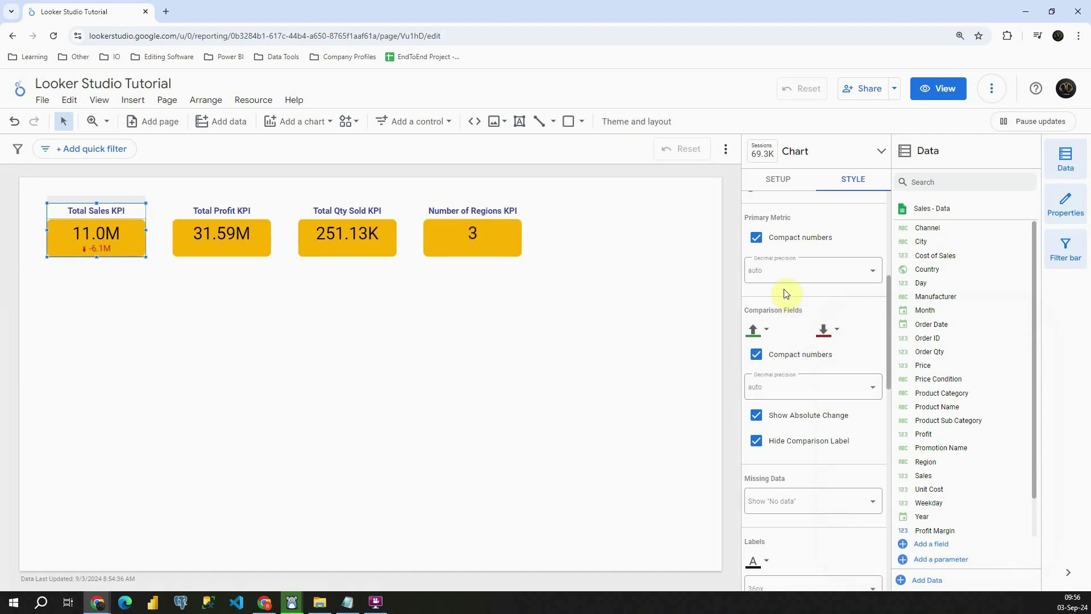
scroll(786, 292, down, 1)
Set comparison precision to 2 decimals, keeping absolute change and no label, showing -6.09M.
click(786, 331)
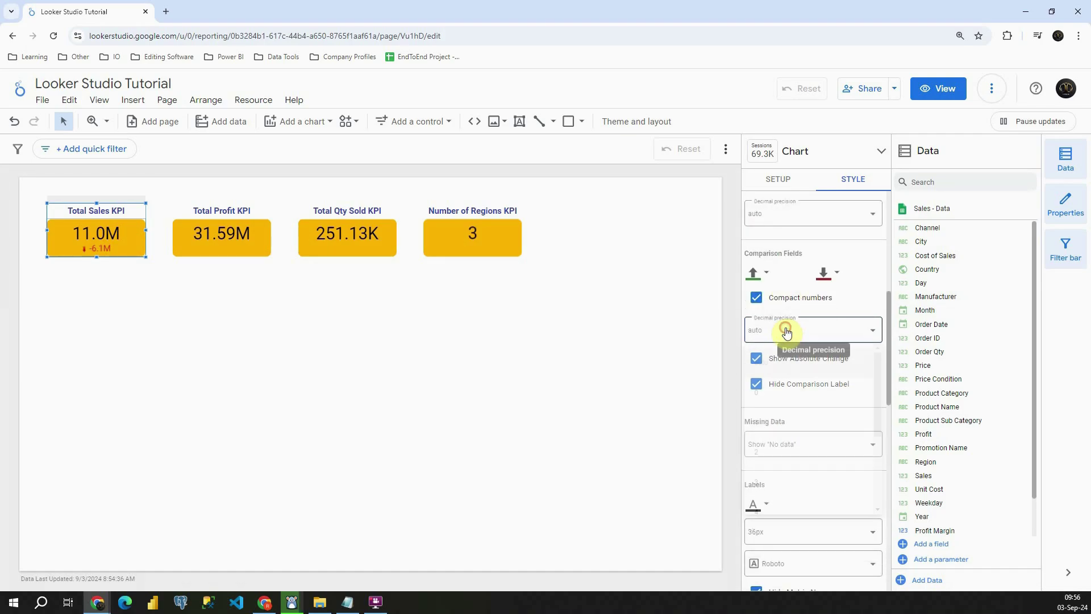
click(789, 455)
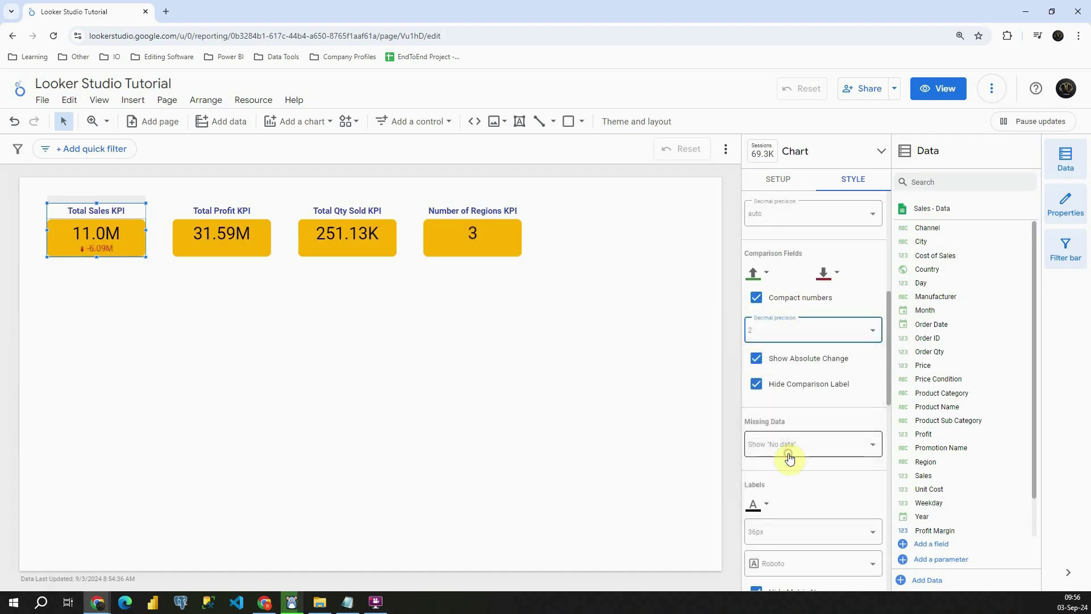
click(757, 359)
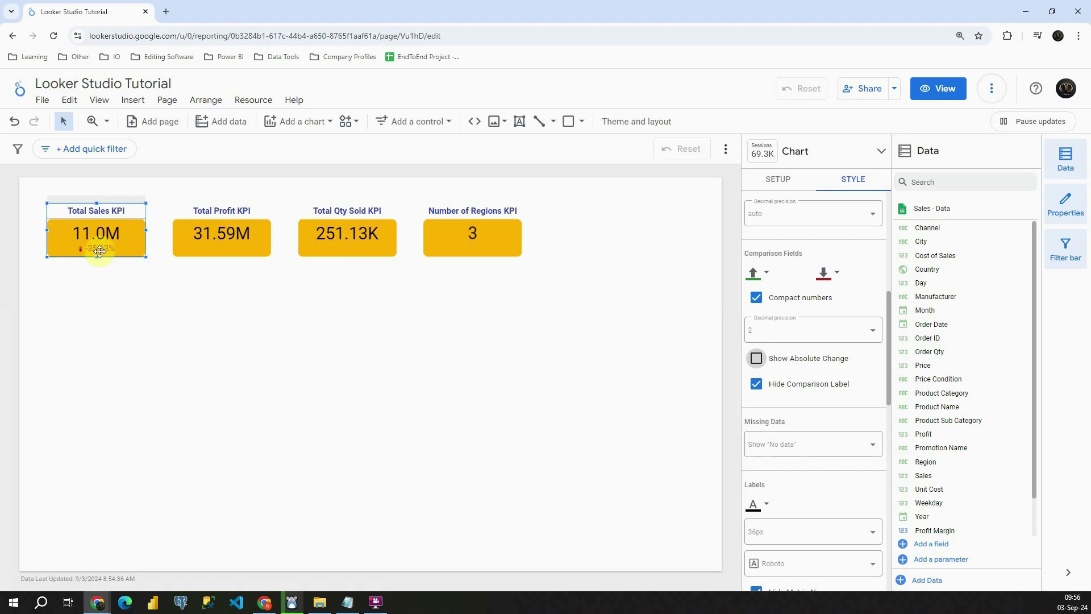
click(756, 359)
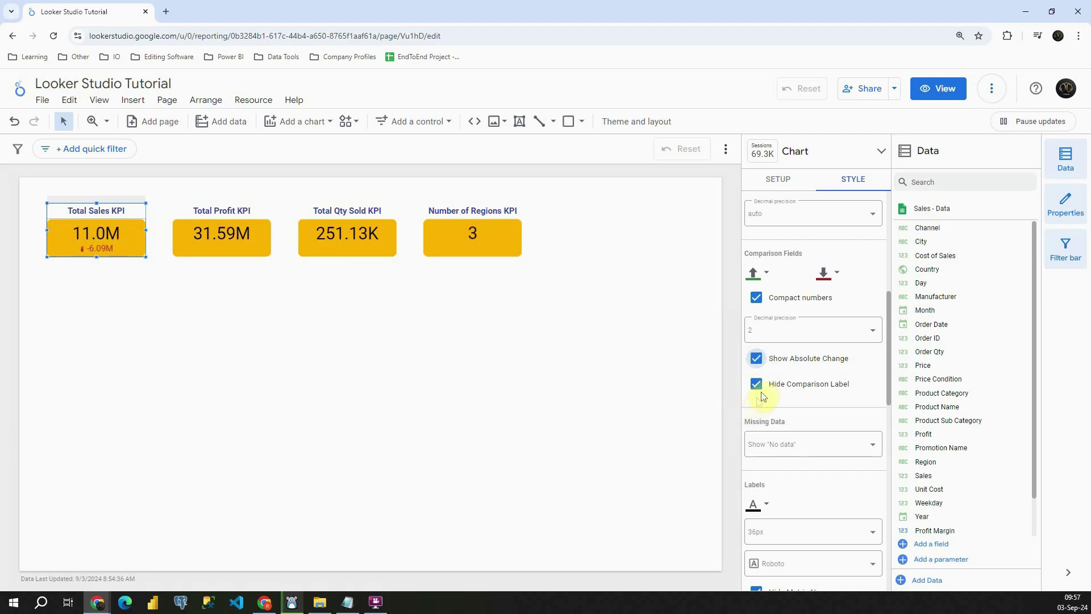
click(757, 386)
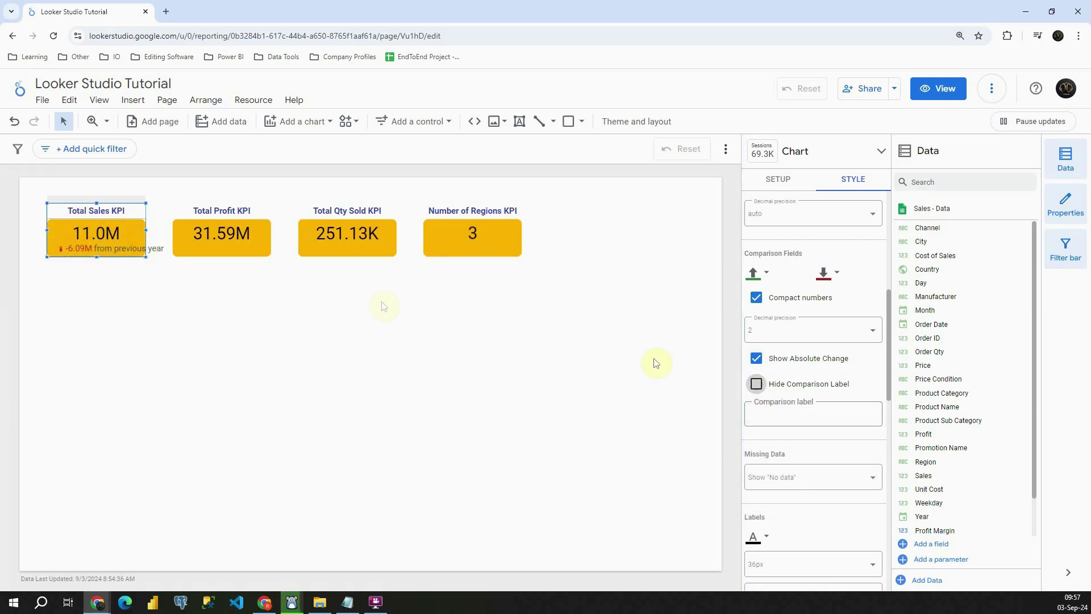
click(756, 385)
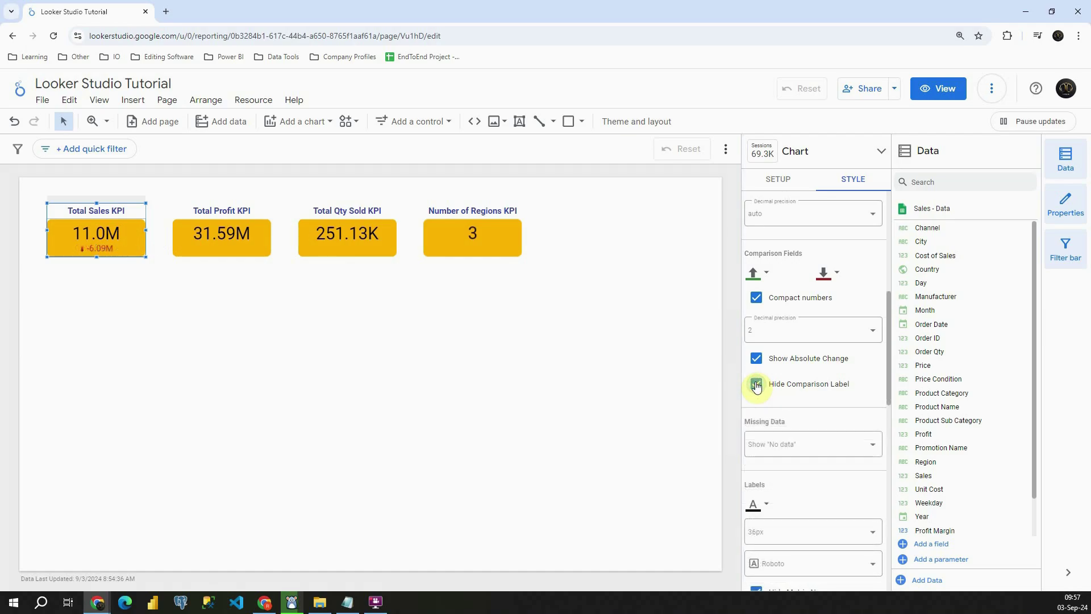
scroll(757, 385, down, 1)
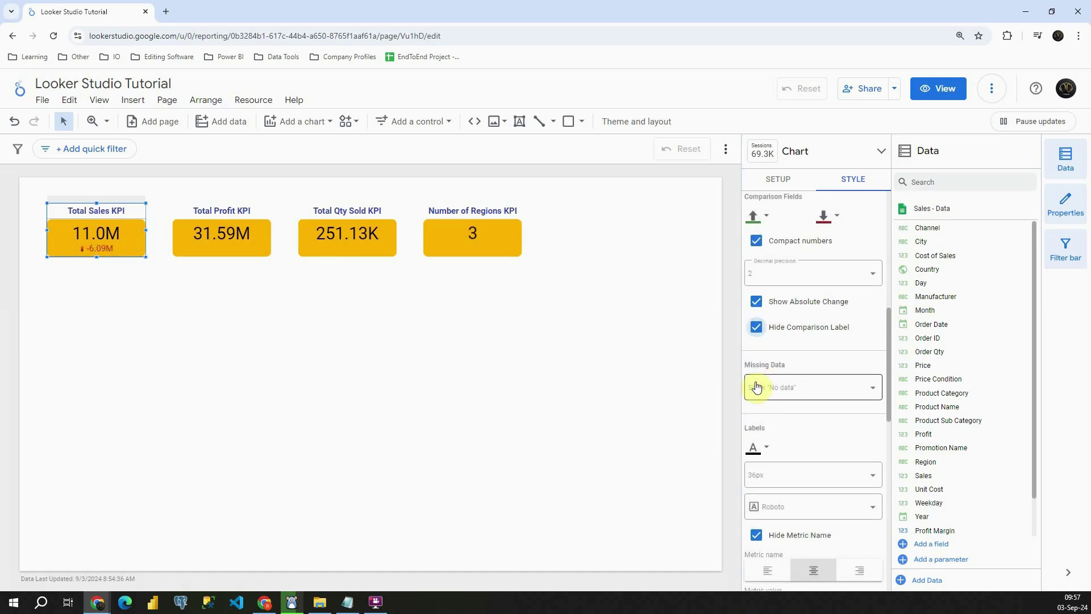
Give the Total Profit scorecard a custom This quarter date range, reading 1.17M.
click(213, 235)
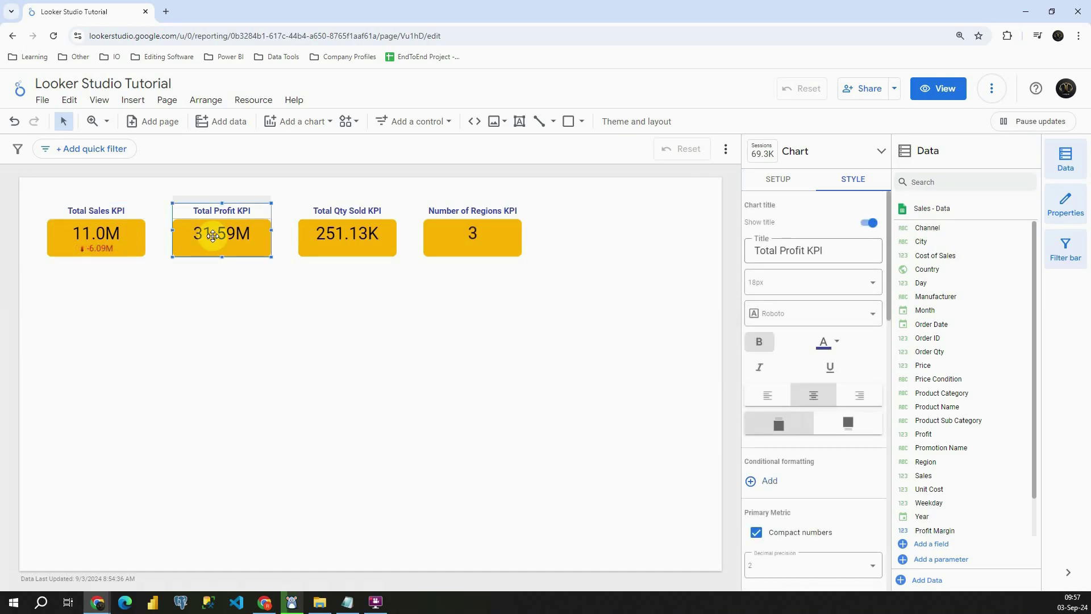
click(792, 182)
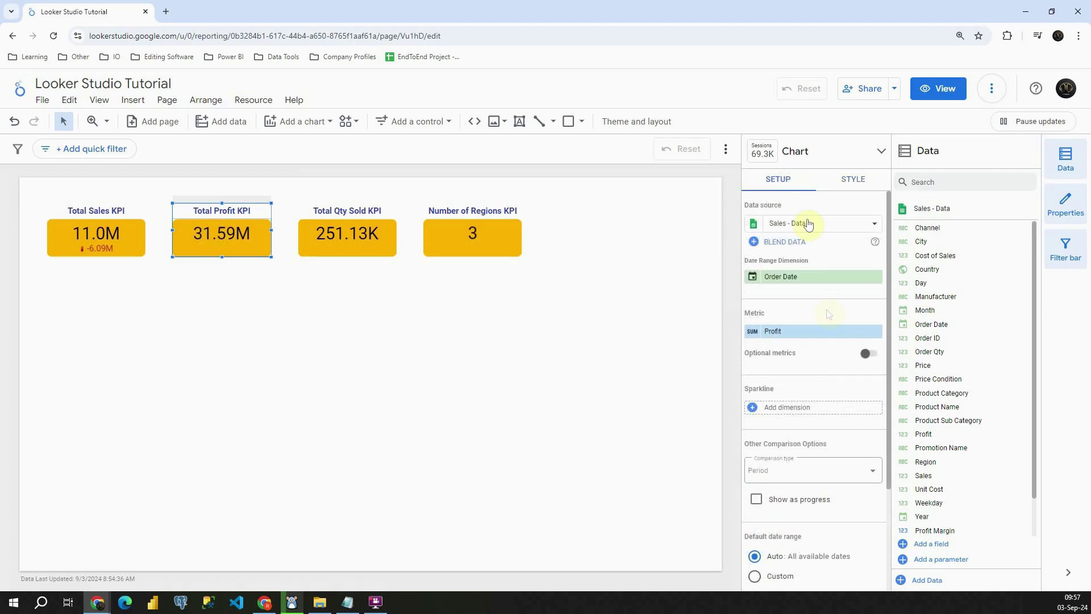
scroll(803, 365, down, 5)
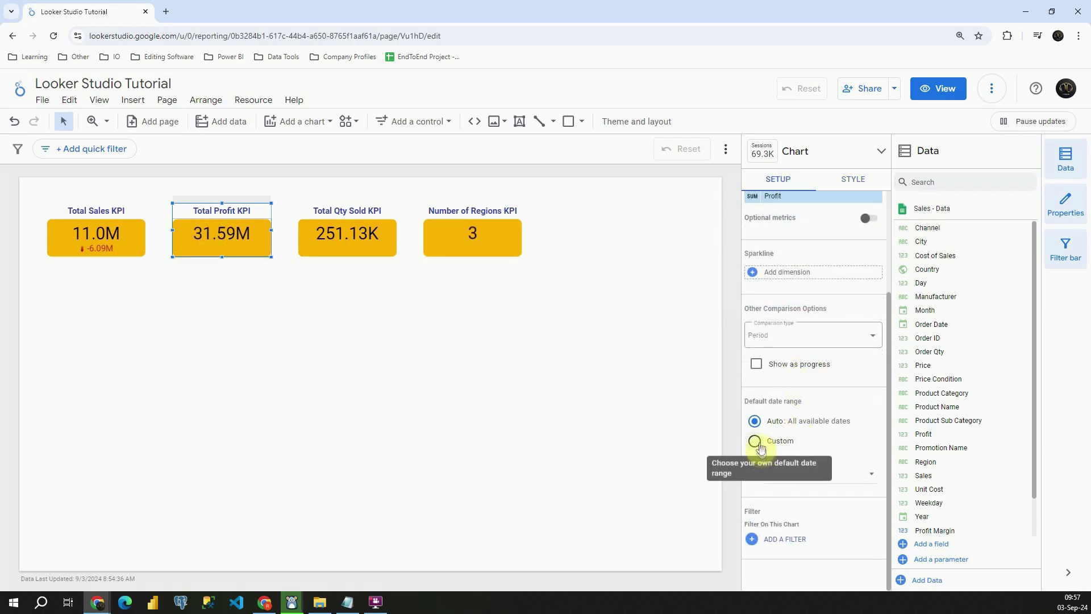
click(756, 441)
click(803, 463)
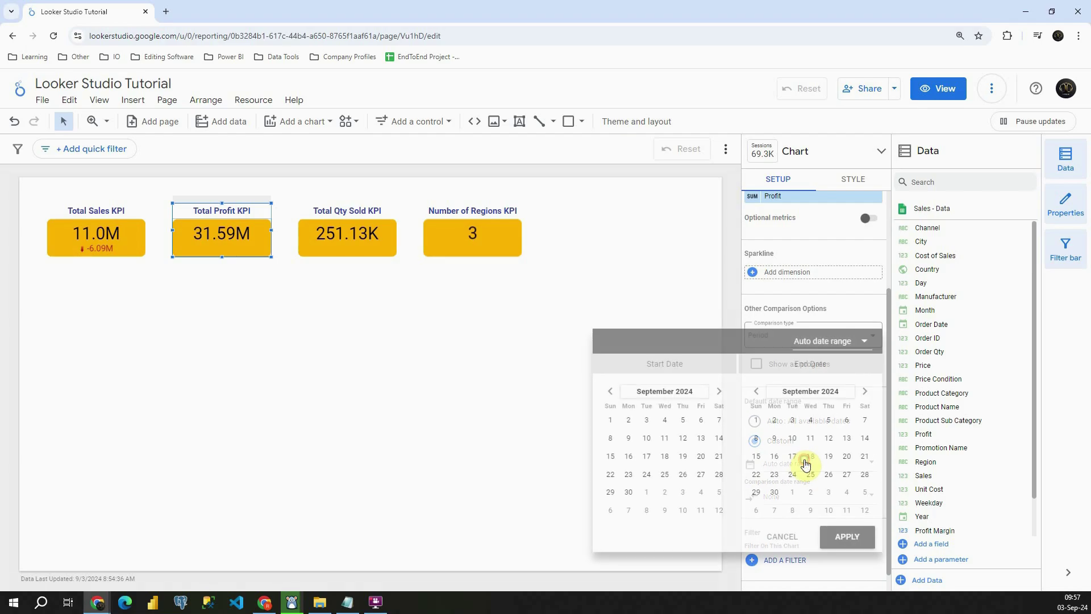
click(834, 352)
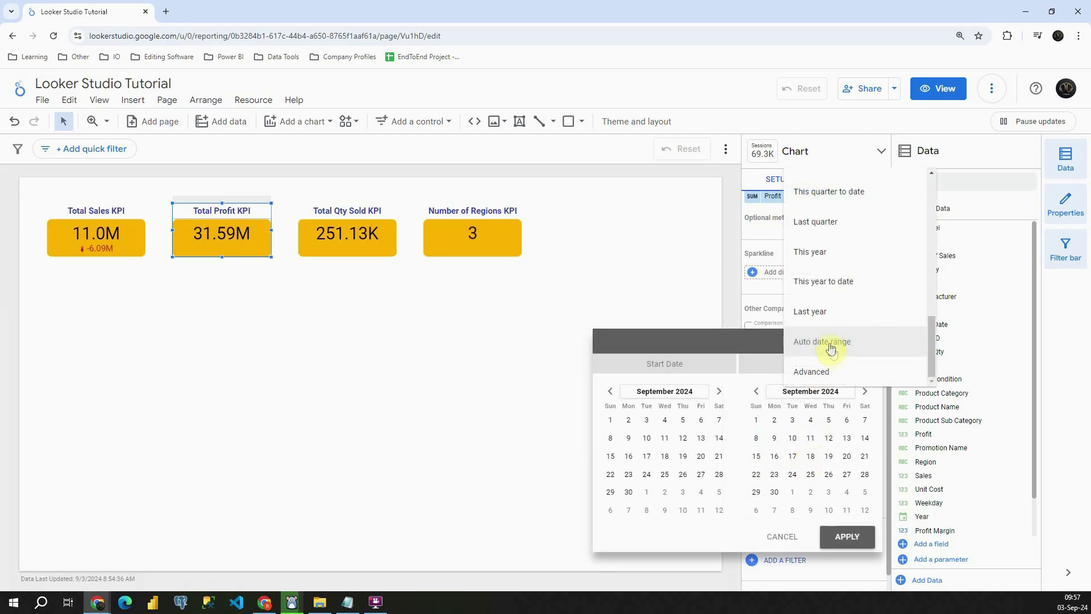
scroll(835, 398, up, 3)
click(836, 433)
click(847, 536)
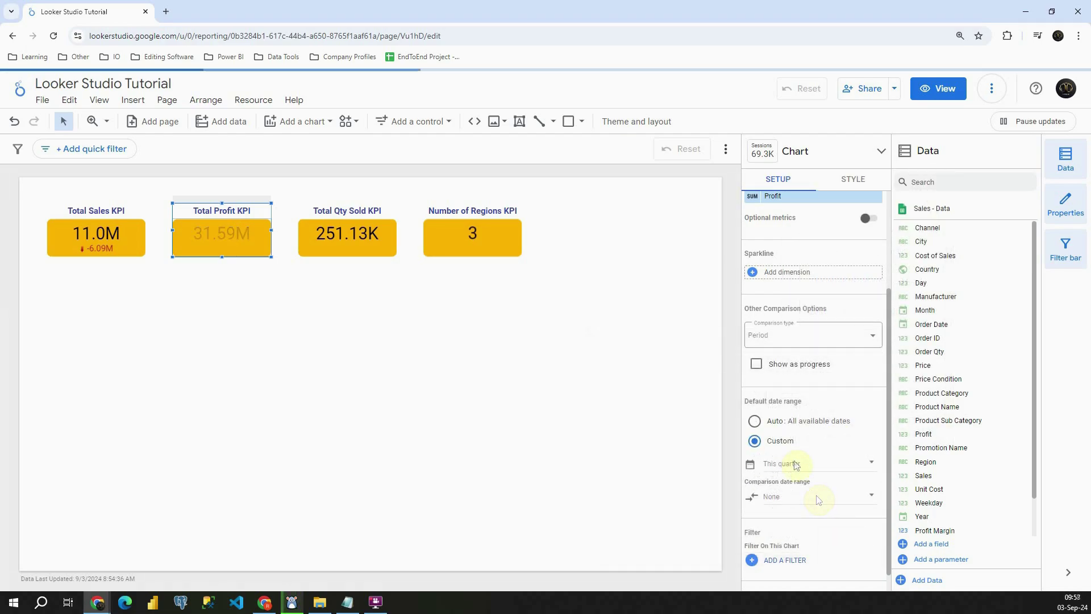
Compare Total Profit against the previous period.
click(778, 497)
click(841, 340)
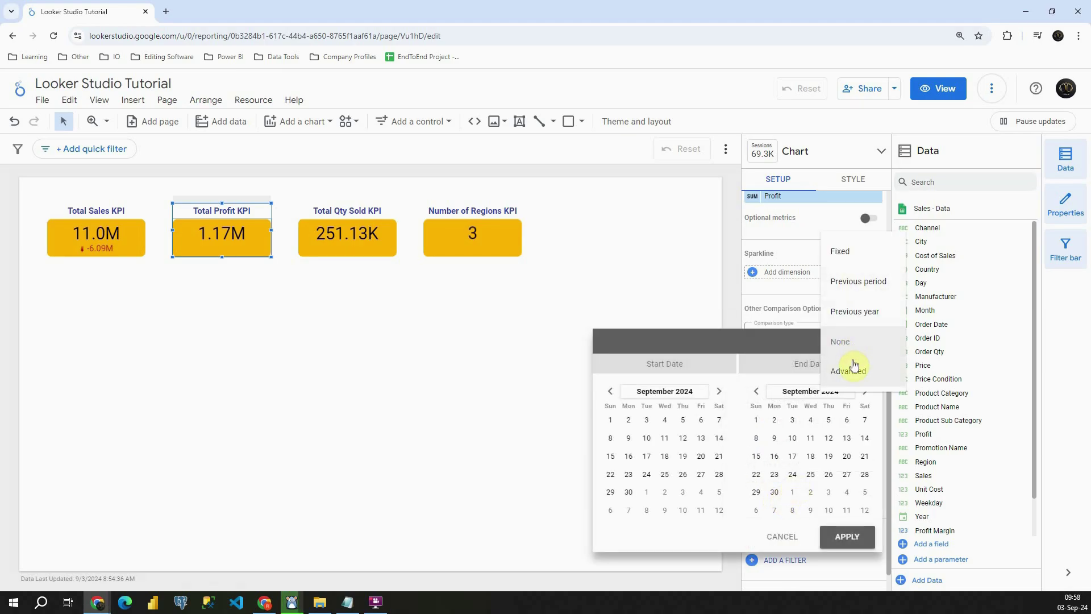
click(852, 368)
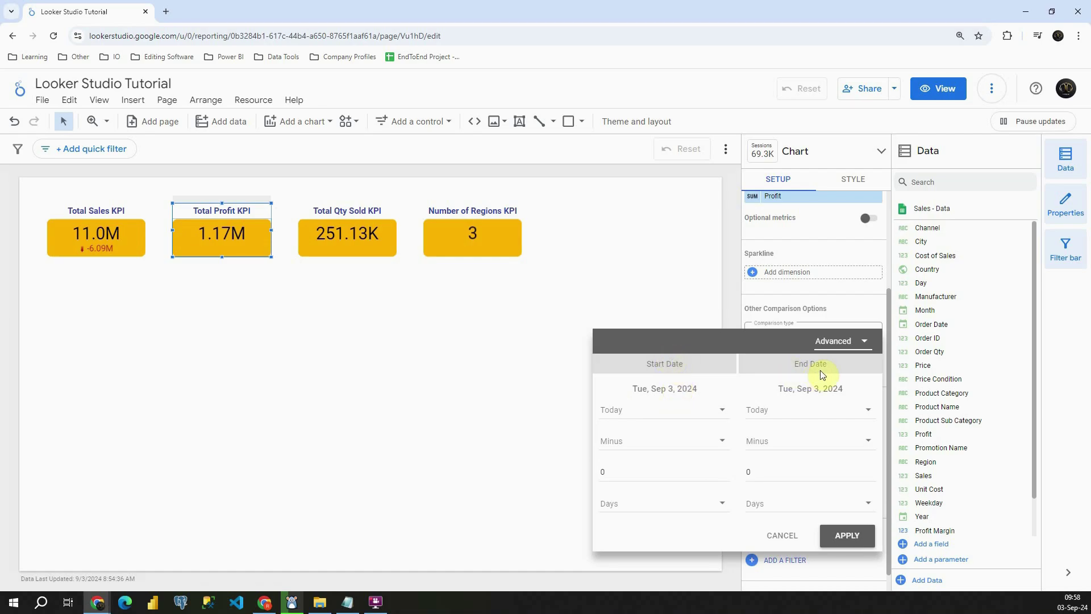
click(793, 538)
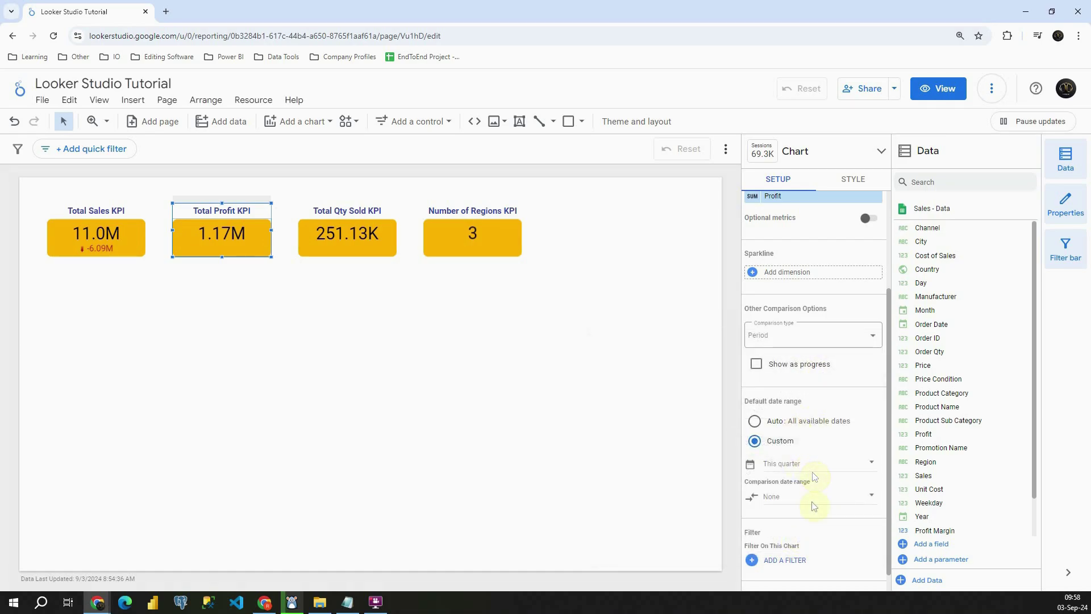
click(811, 501)
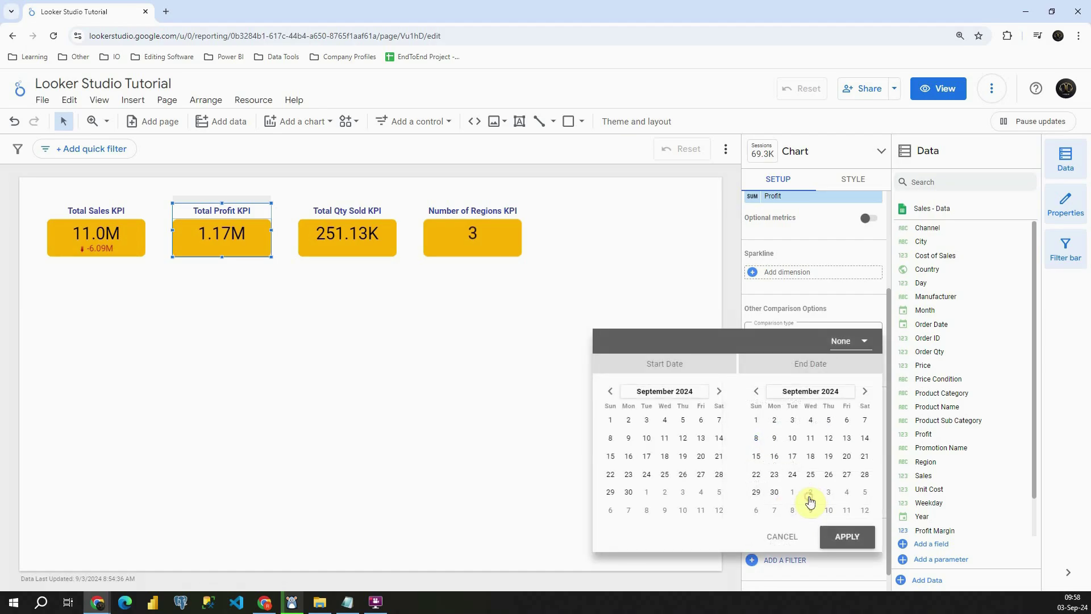
click(851, 341)
click(864, 284)
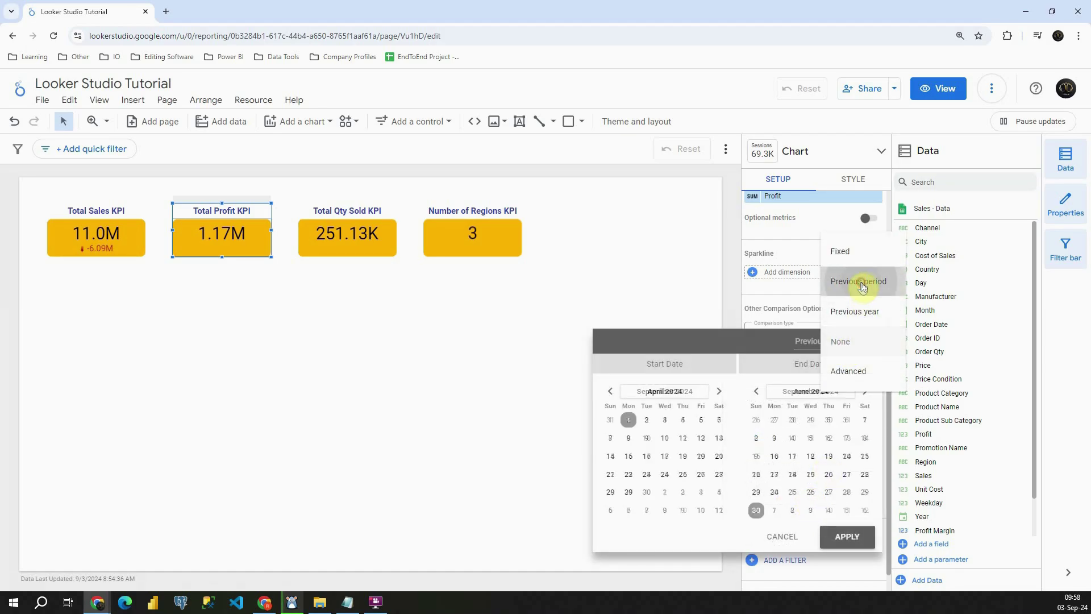
click(853, 538)
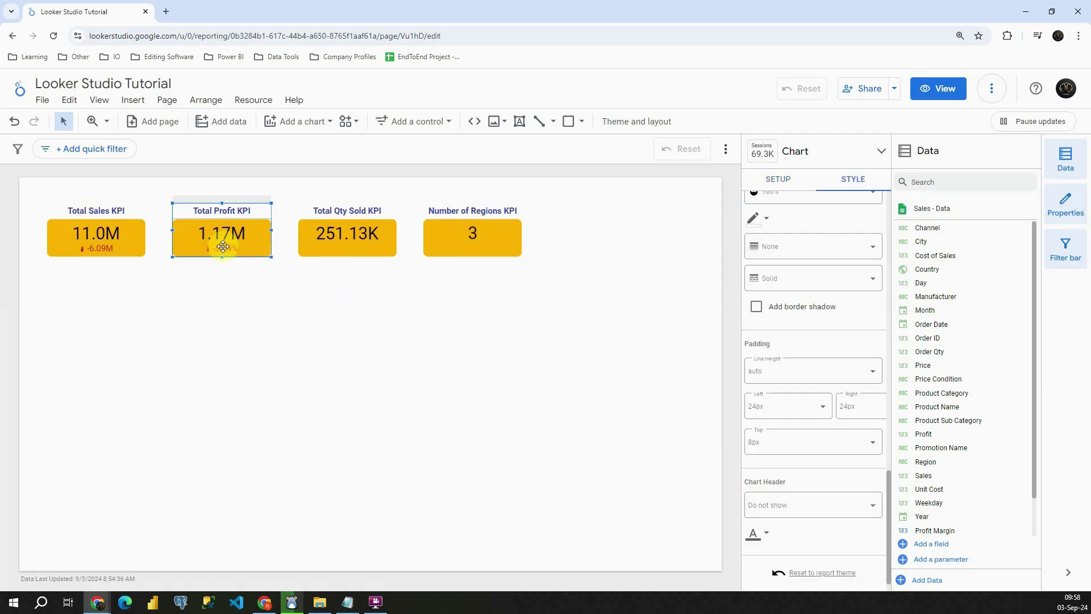
Show the Total Profit comparison label as 'Change', so it reads -52.4% Change.
scroll(836, 353, up, 5)
scroll(819, 367, up, 10)
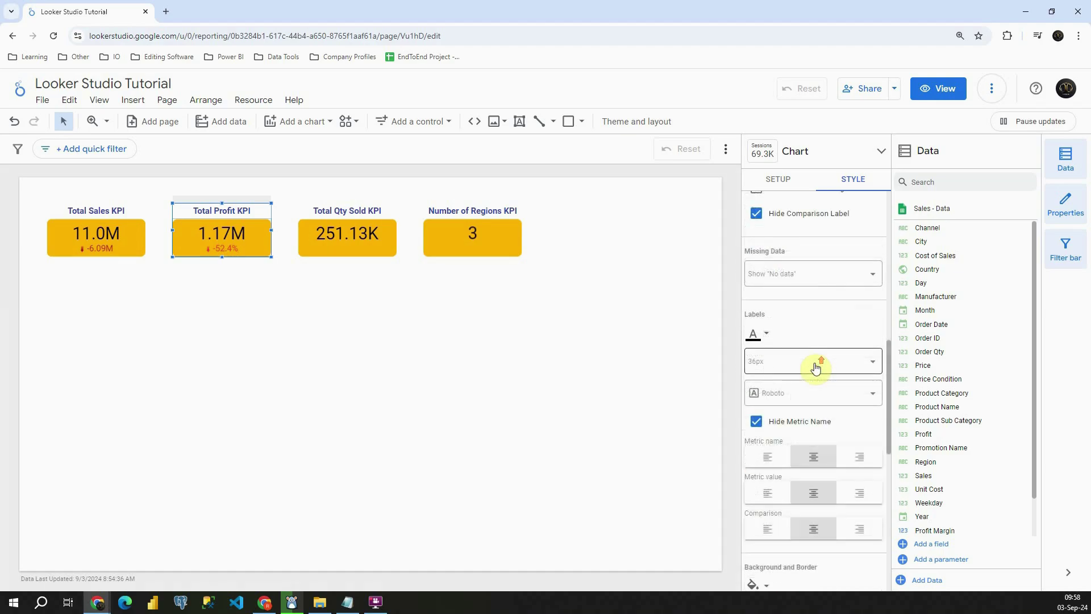
scroll(817, 367, down, 5)
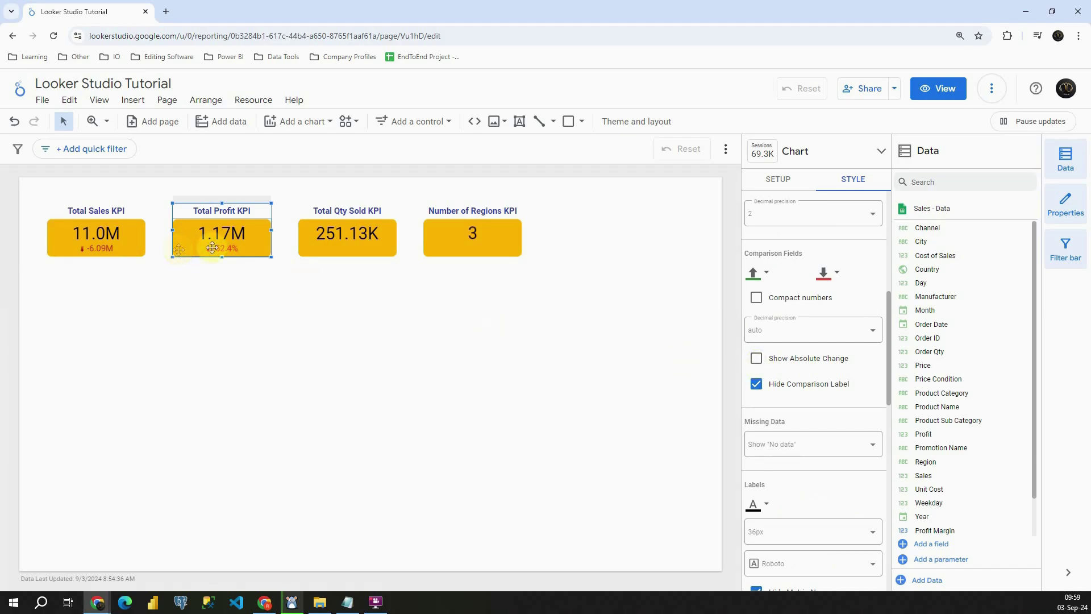
scroll(774, 381, down, 1)
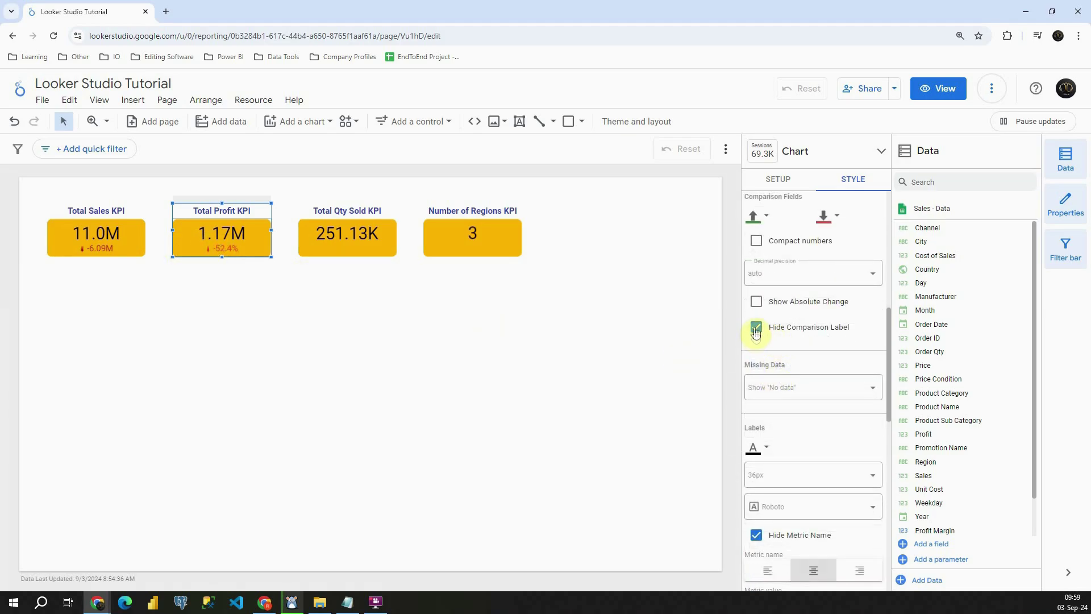
click(756, 327)
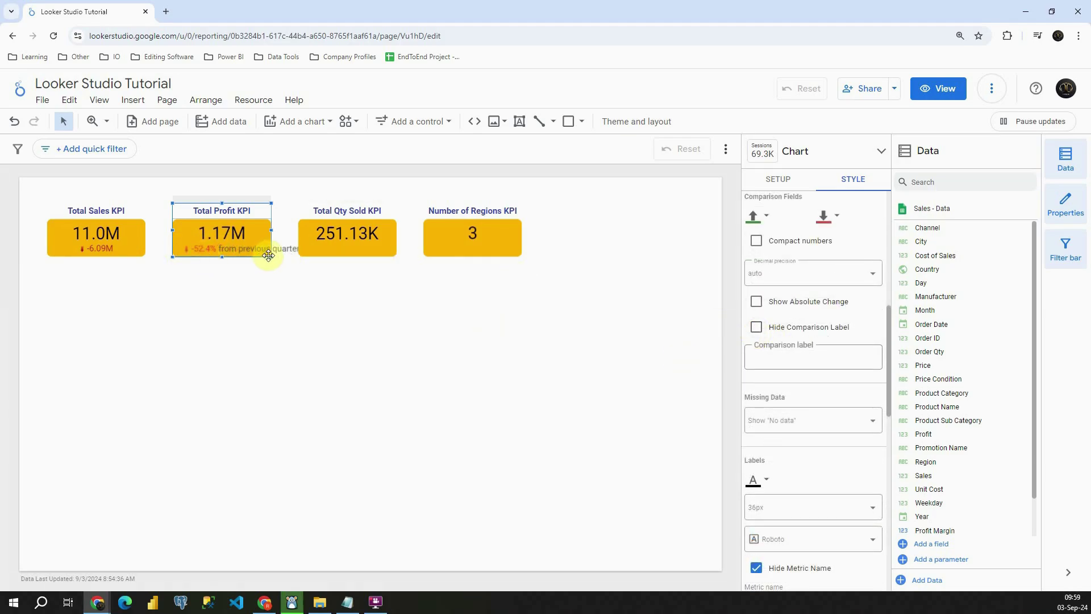
click(809, 358)
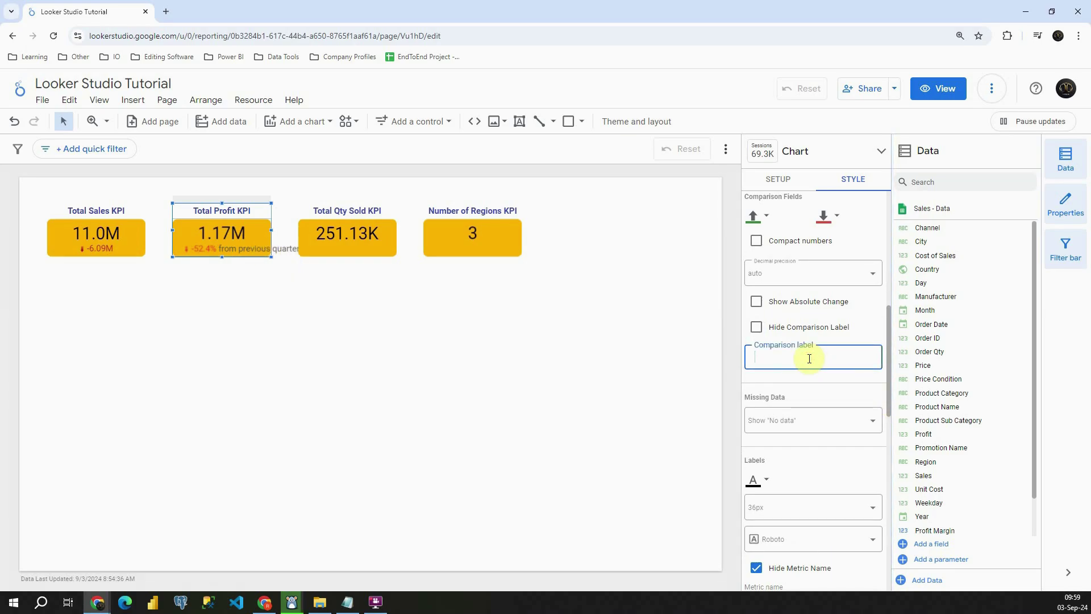
text(Chang)
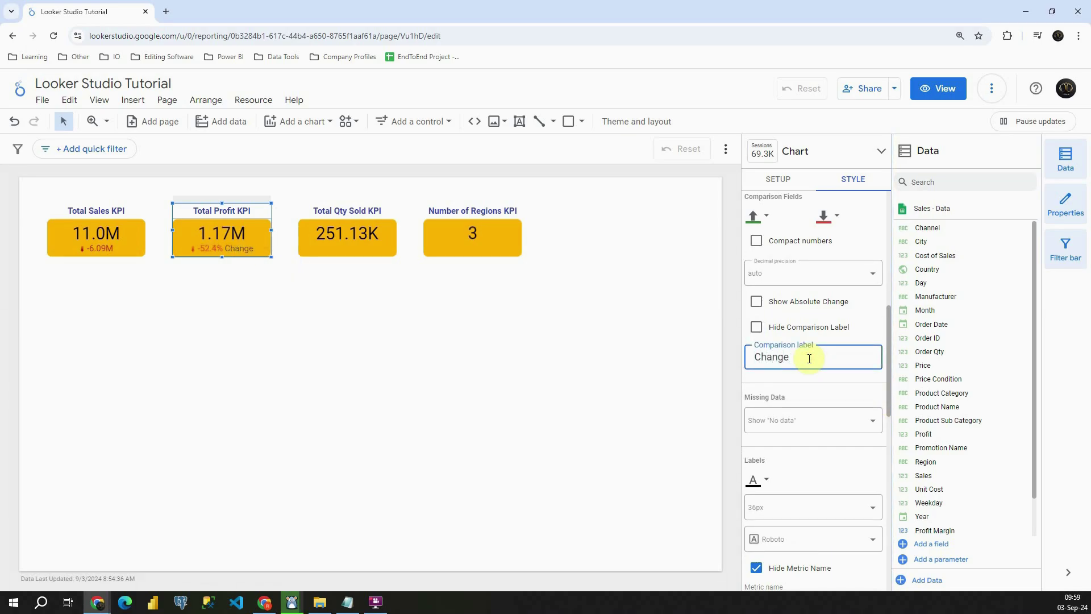
text(e)
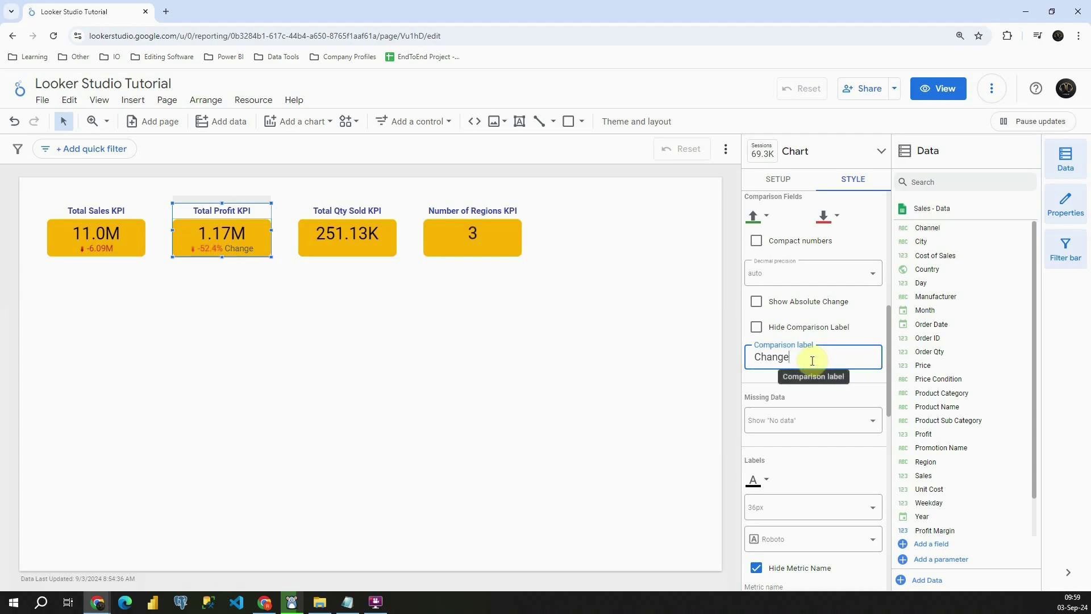
click(647, 324)
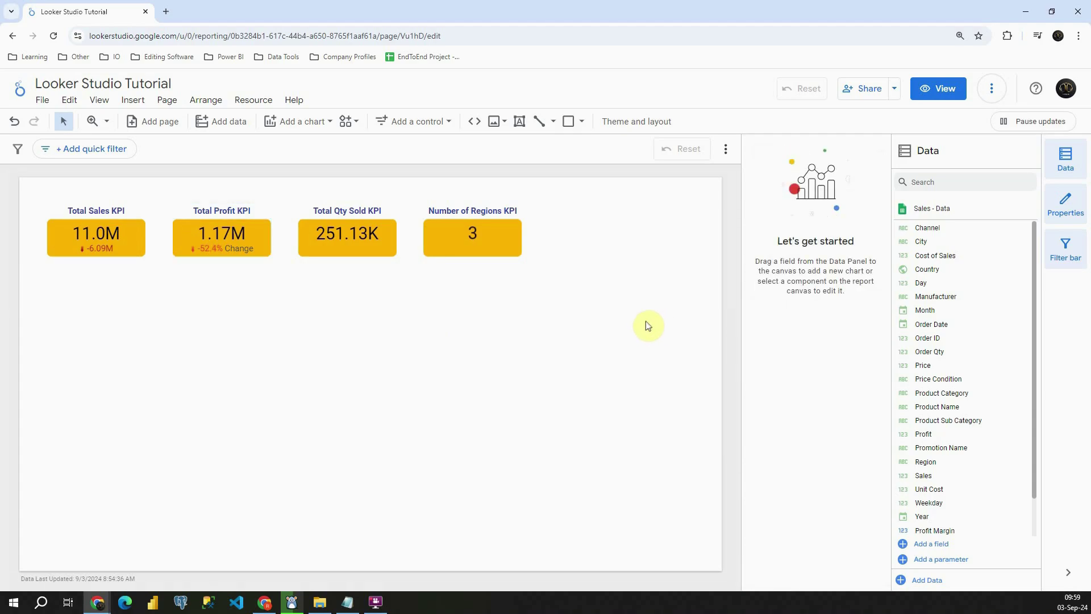
Add a table below the KPIs listing Profit by Channel, led by Online at 15,540,217.32.
click(313, 122)
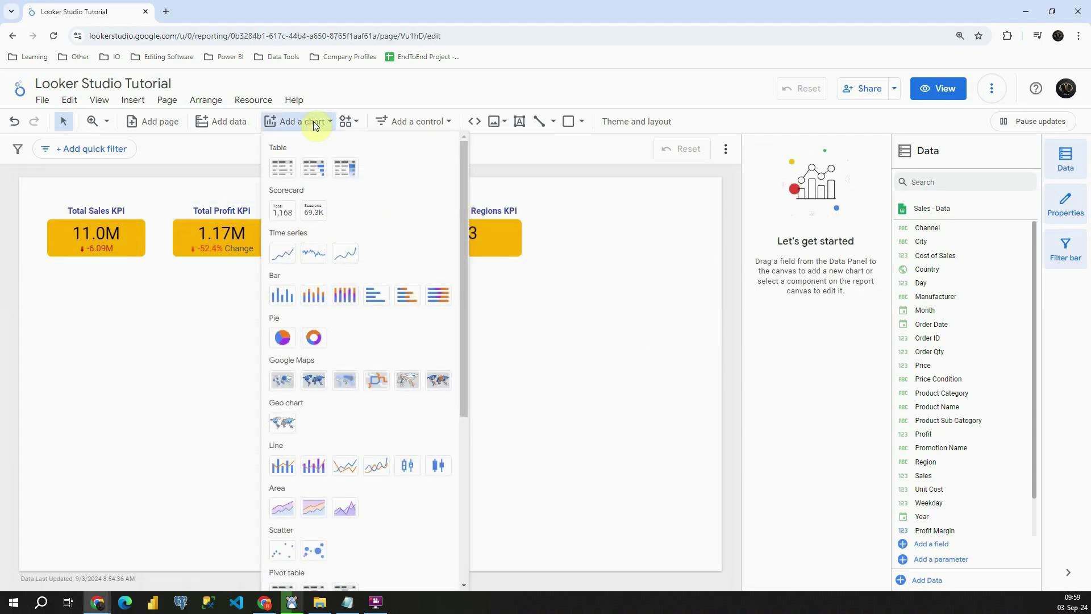
click(282, 166)
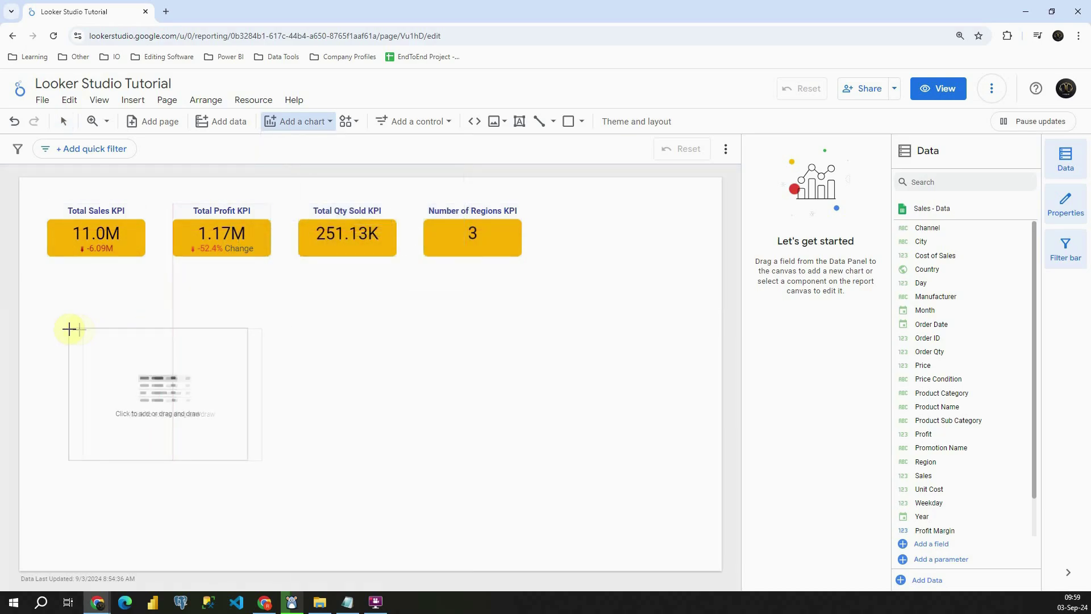
key(Escape)
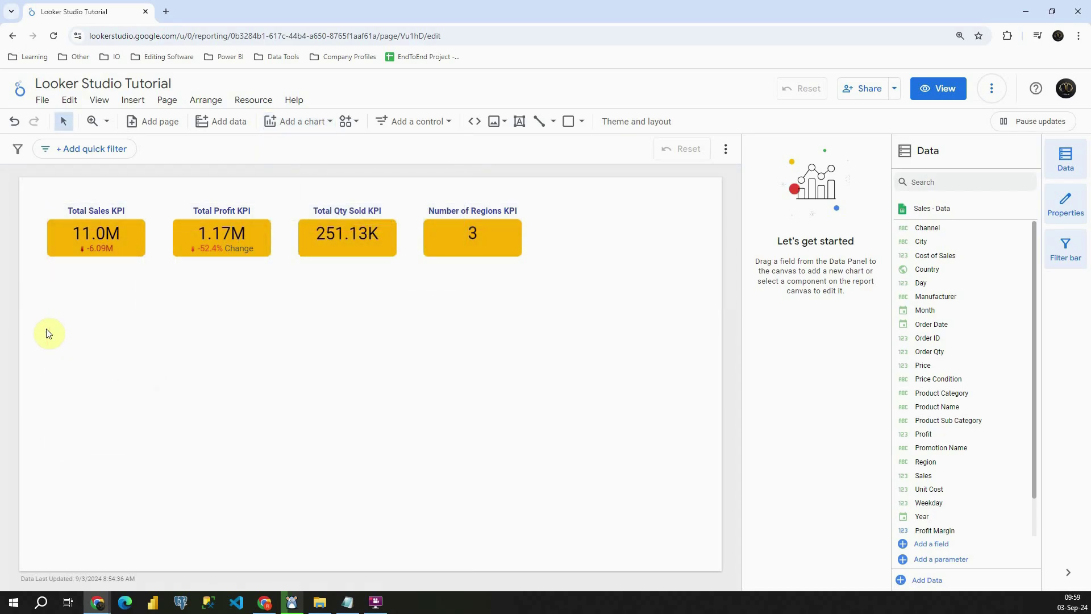
click(48, 333)
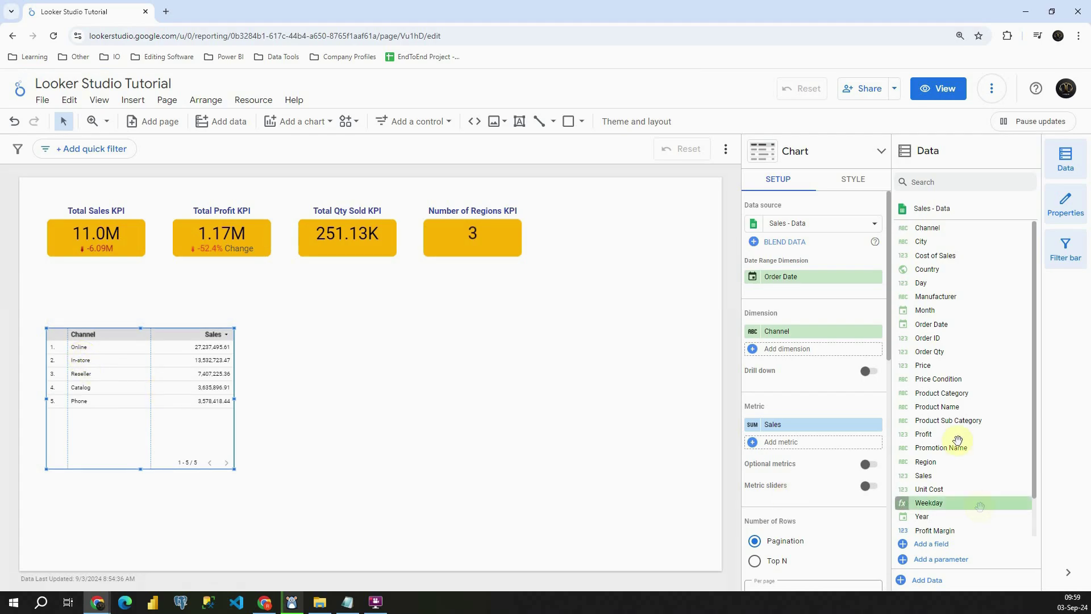
drag(924, 434, 801, 428)
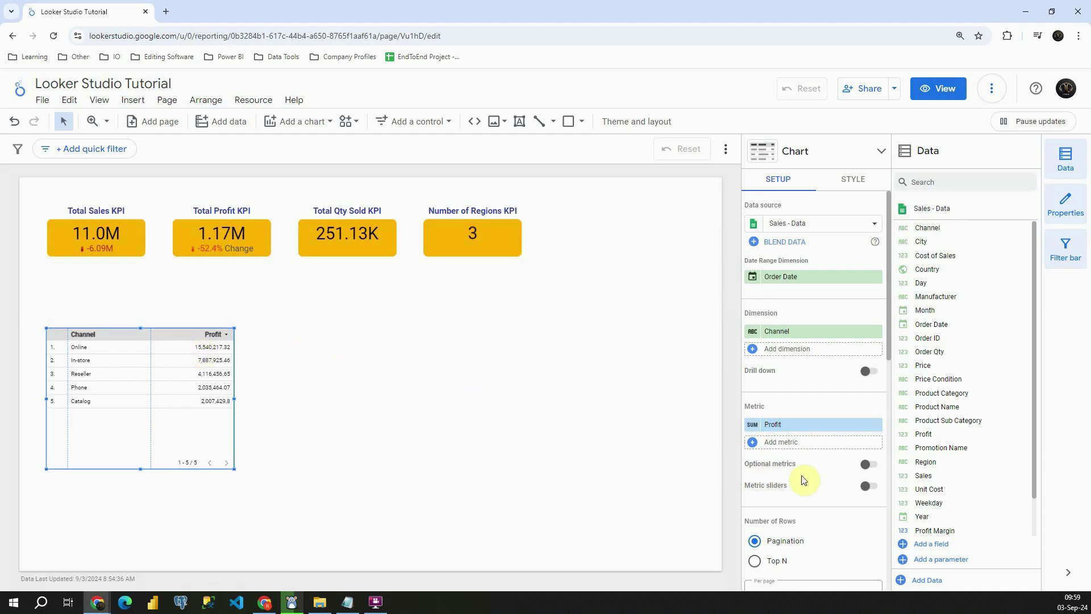
scroll(804, 479, down, 6)
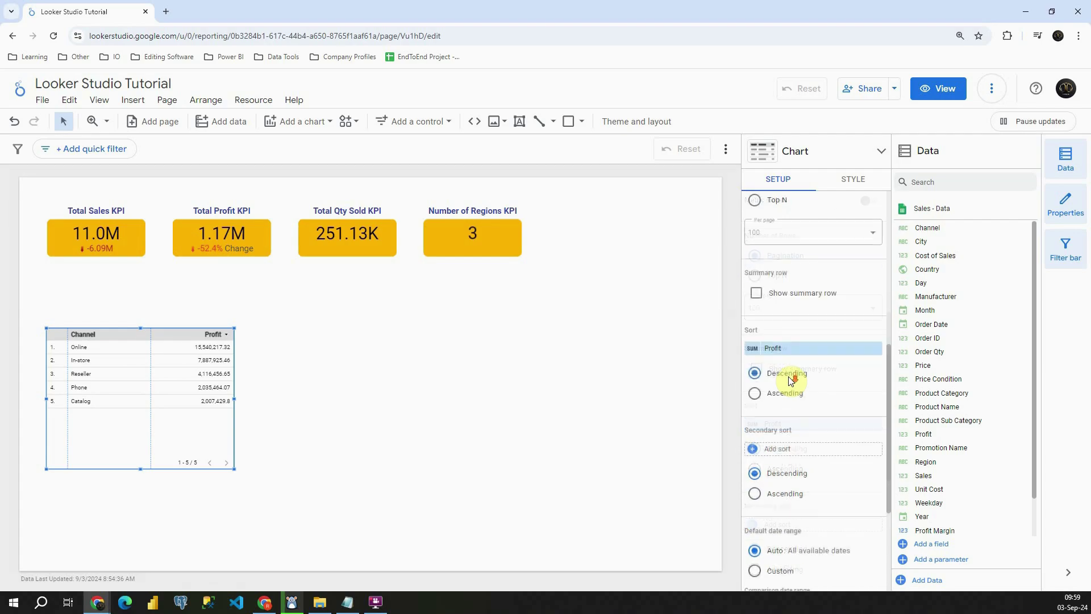
scroll(790, 381, down, 3)
Set the Channel table's custom default date range to This year.
click(755, 389)
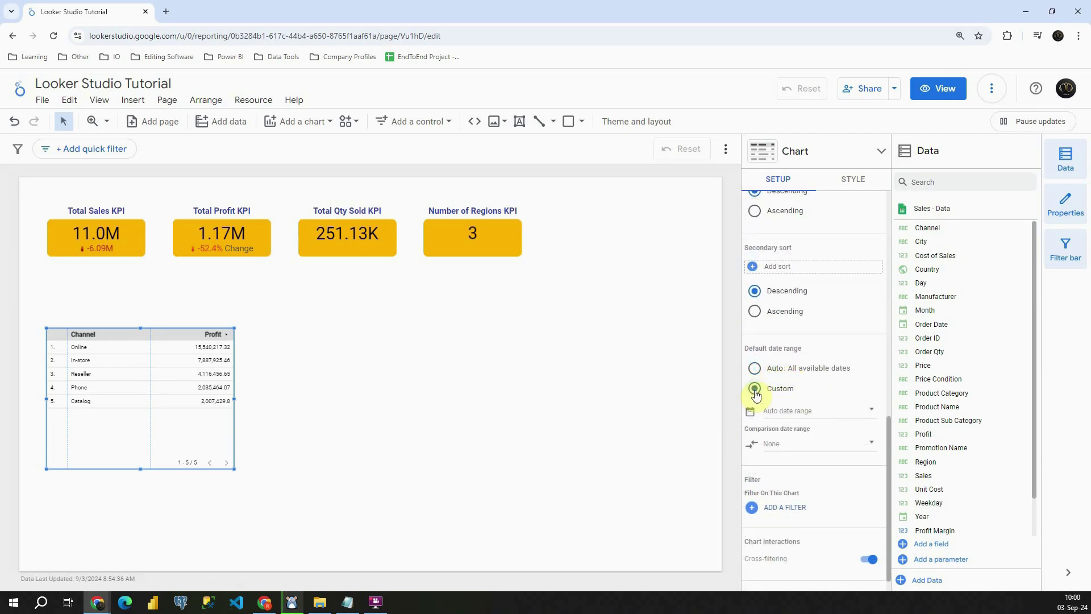
click(799, 409)
click(828, 342)
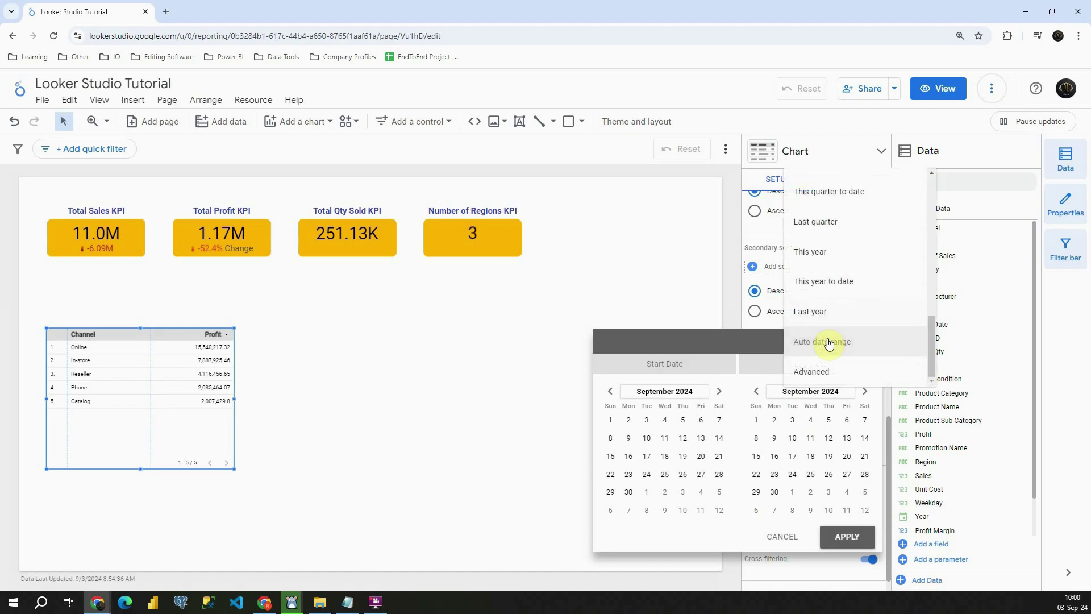
click(826, 252)
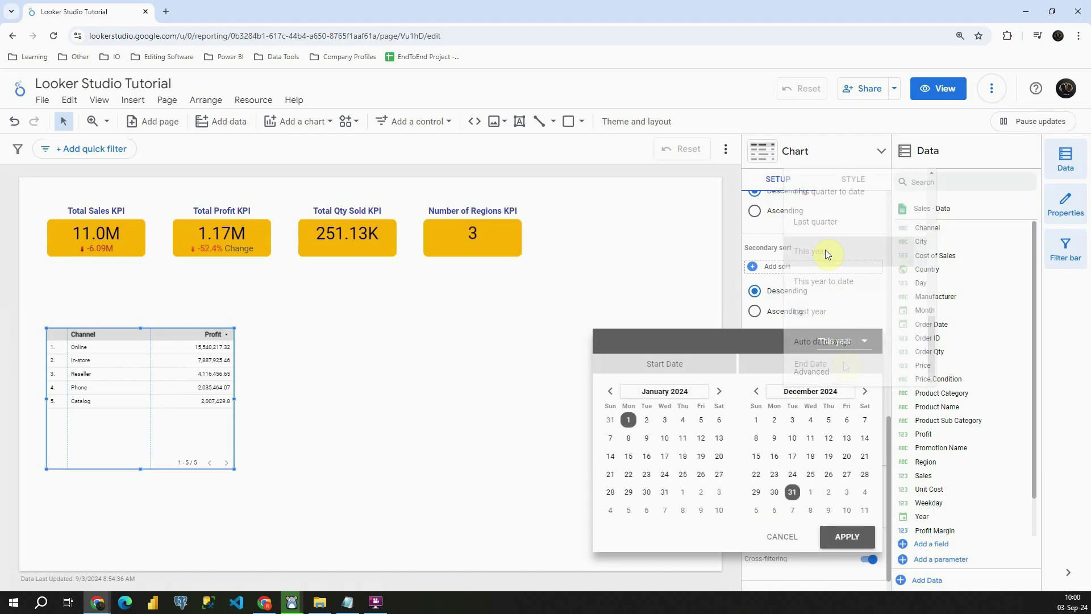
click(845, 537)
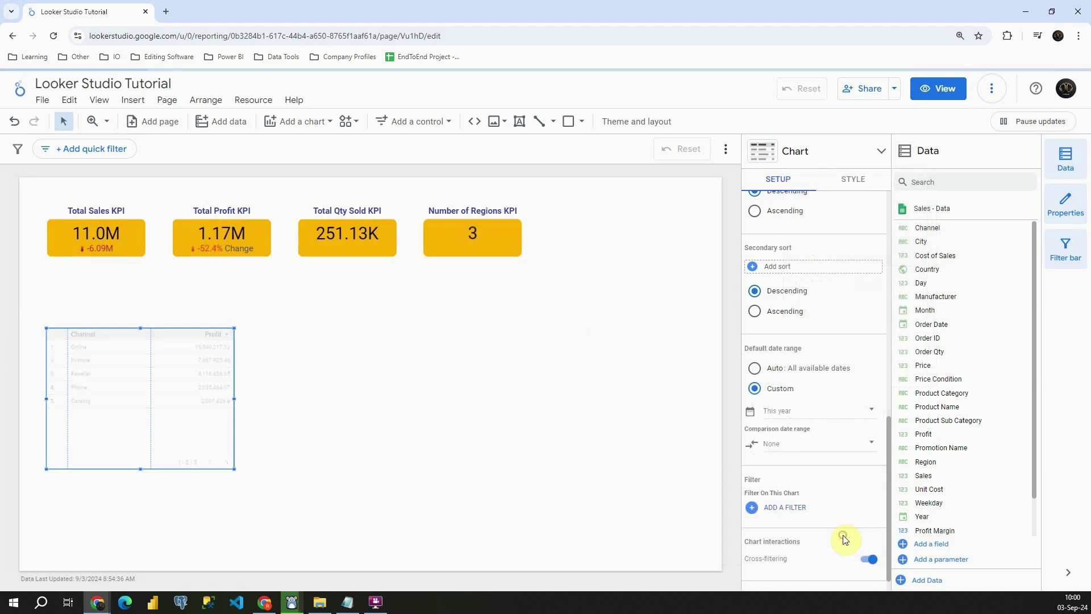
Compare the table against the previous year and widen it.
click(809, 442)
click(853, 341)
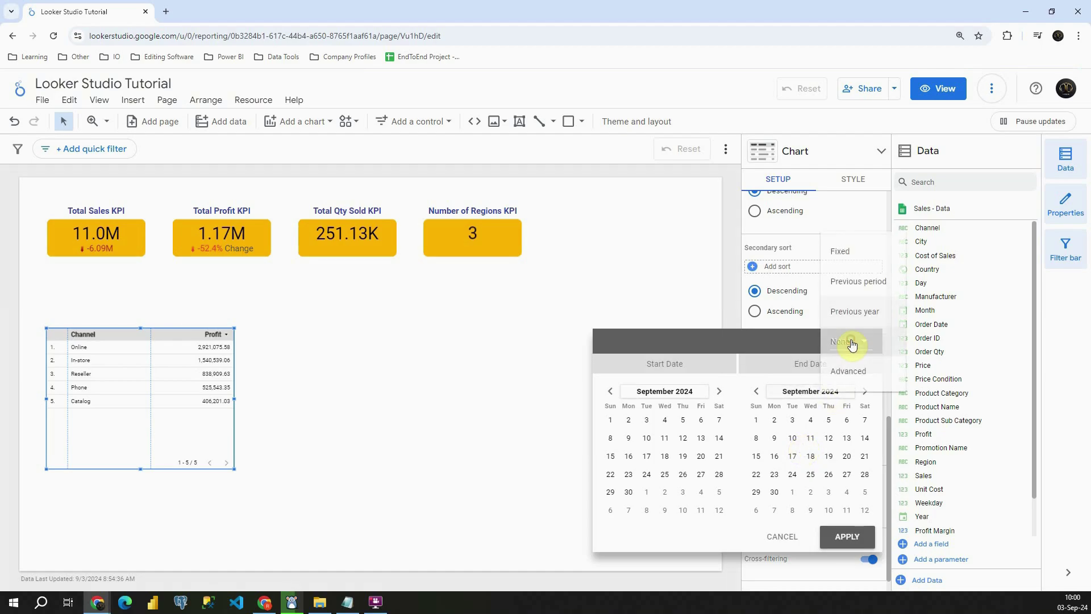
click(845, 312)
click(847, 537)
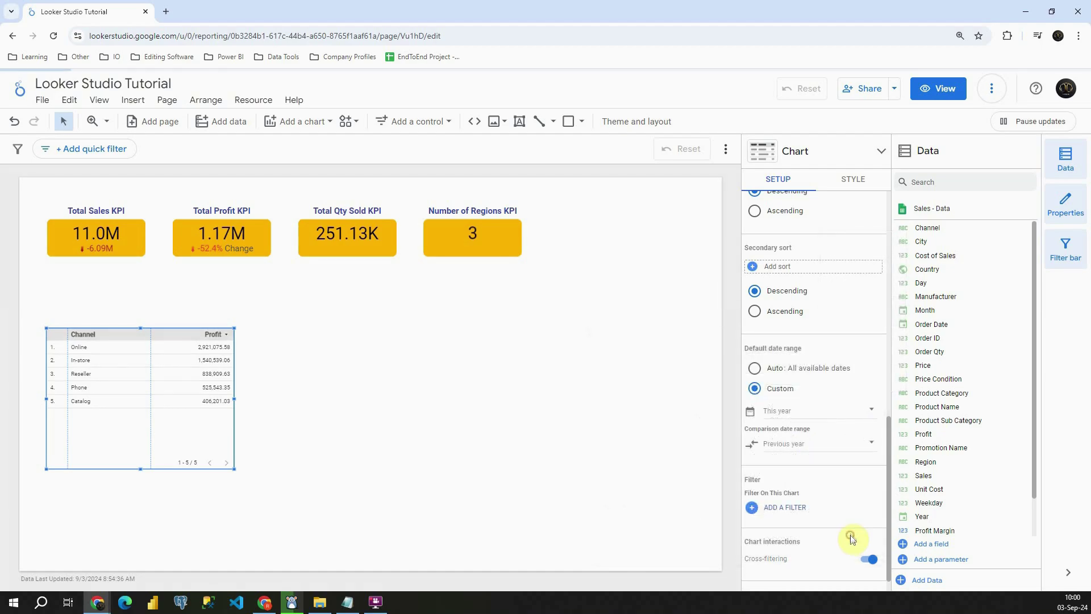
drag(234, 399, 294, 398)
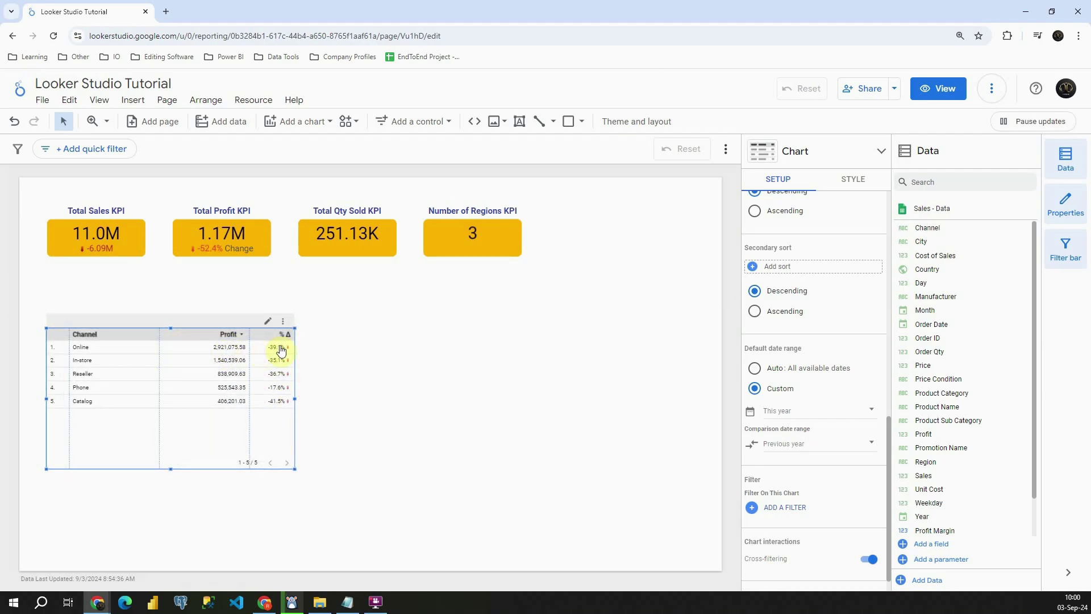
Show absolute changes in the Channel table at 0 decimal precision and widen it further.
click(854, 182)
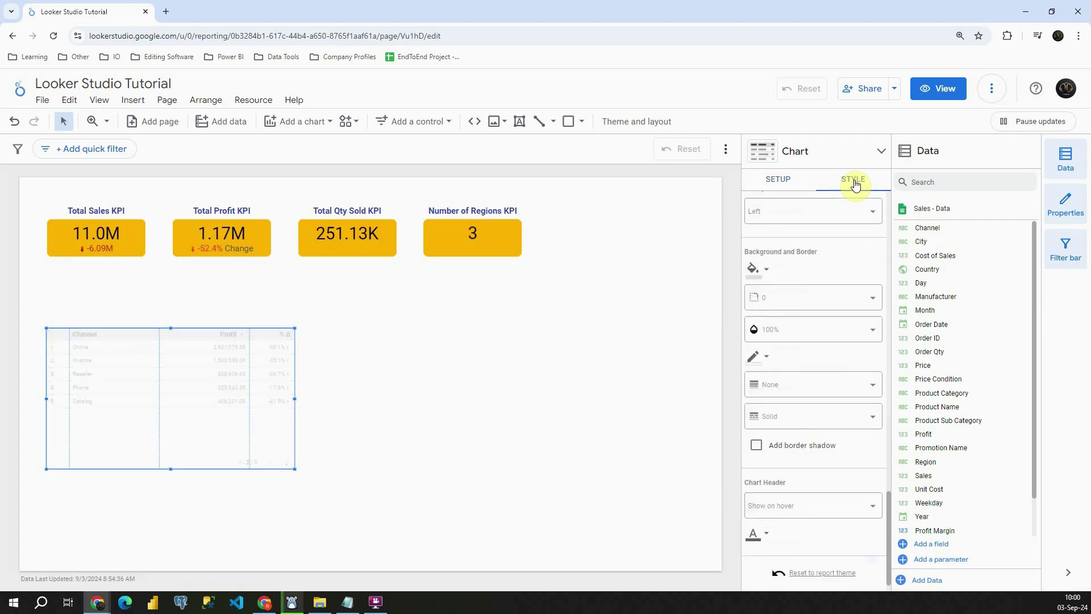
scroll(843, 324, up, 10)
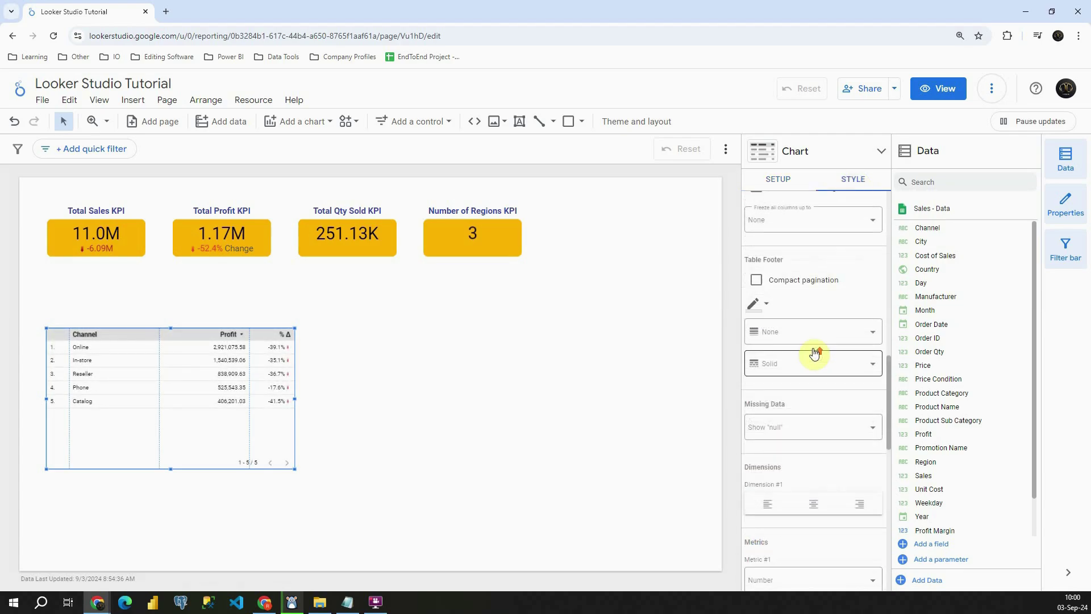
scroll(820, 316, down, 4)
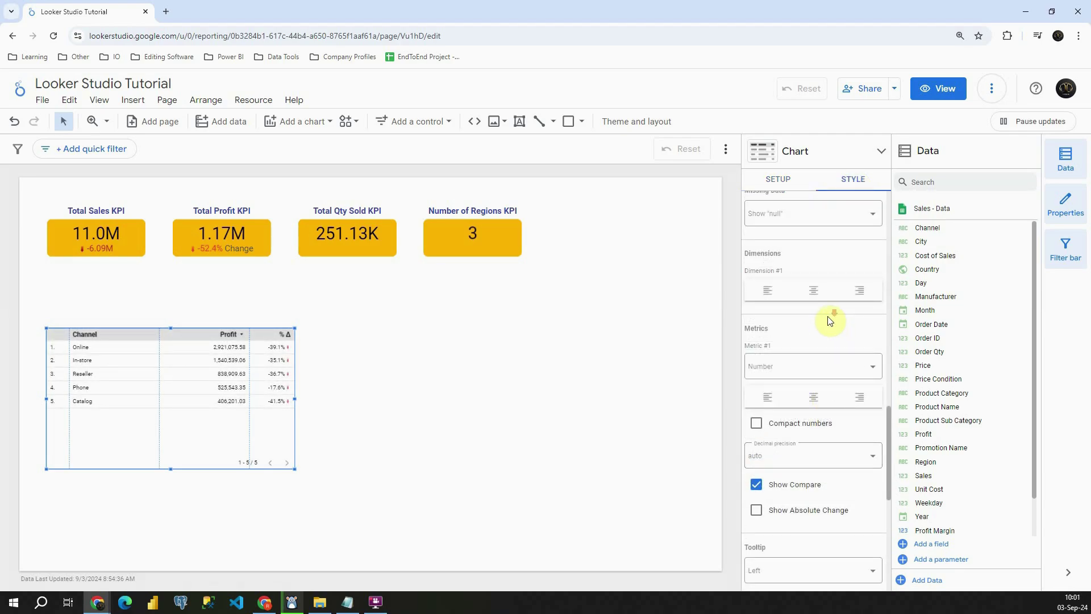
scroll(829, 320, down, 1)
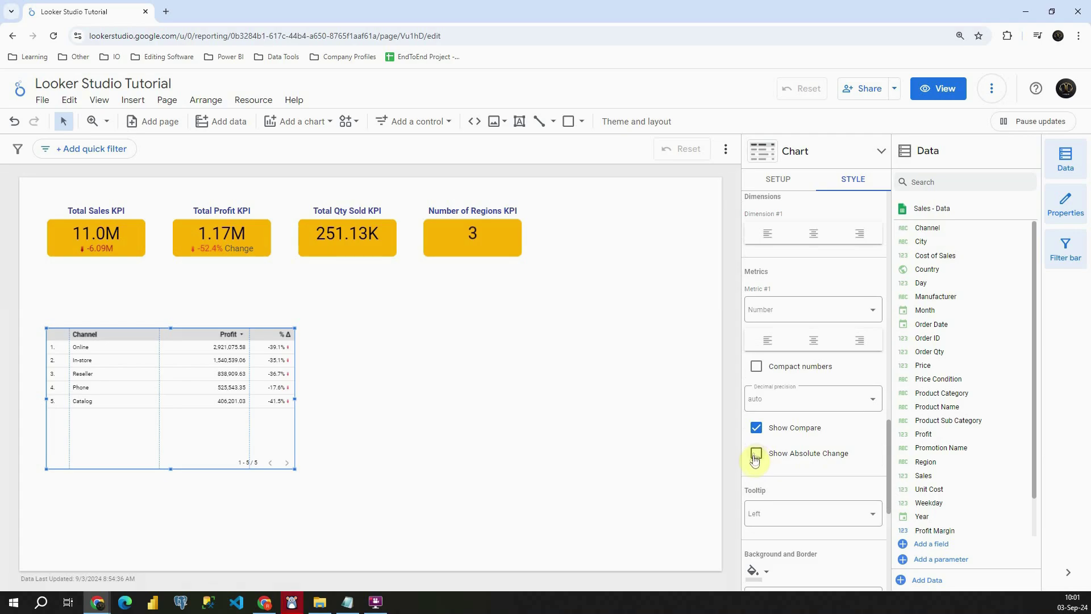
click(755, 454)
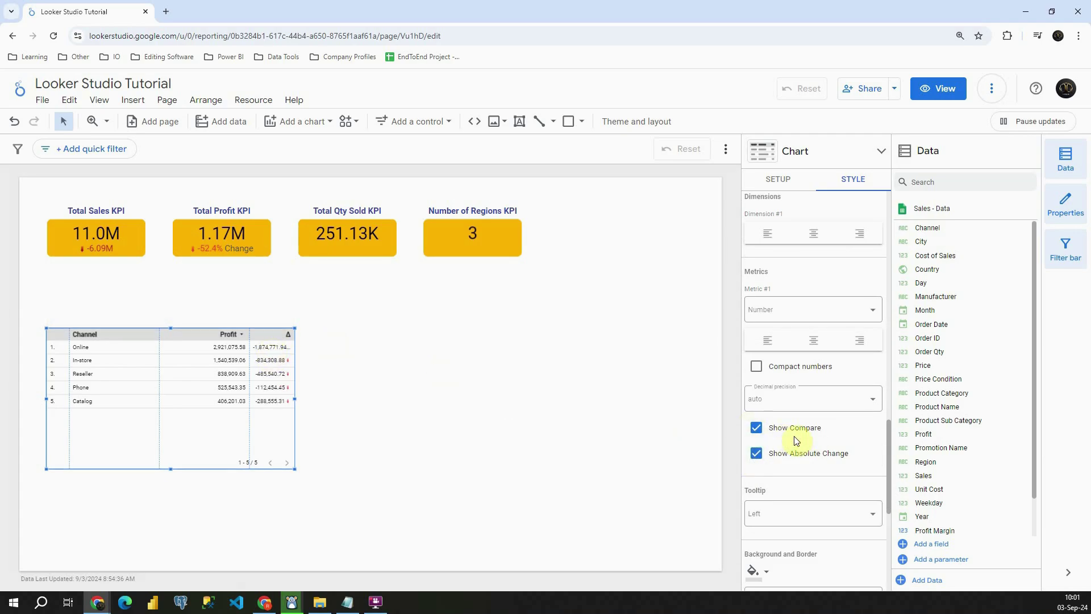
click(811, 399)
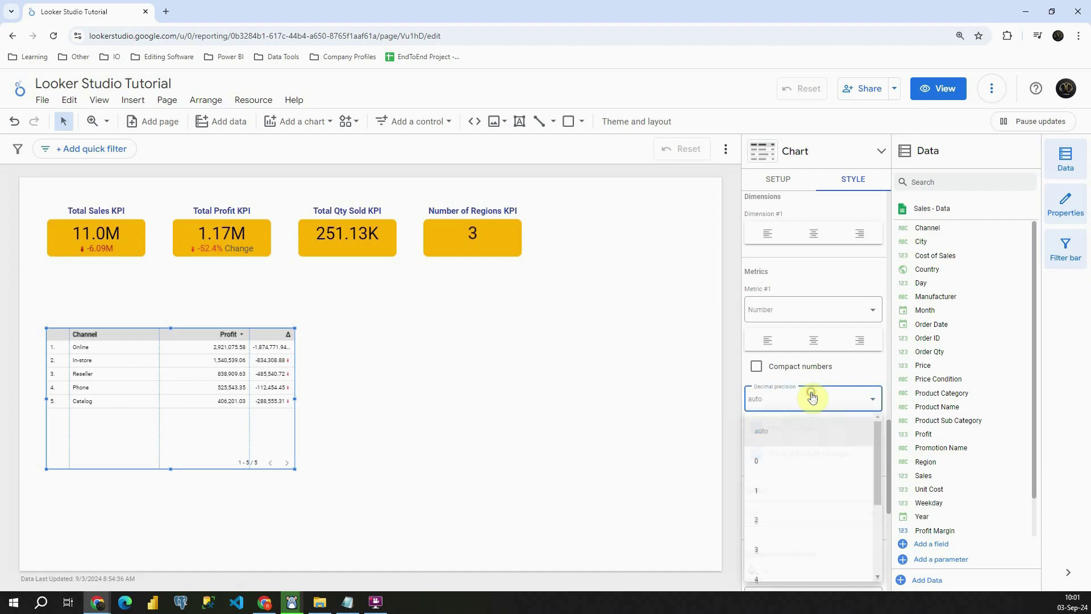
click(776, 469)
drag(294, 399, 340, 400)
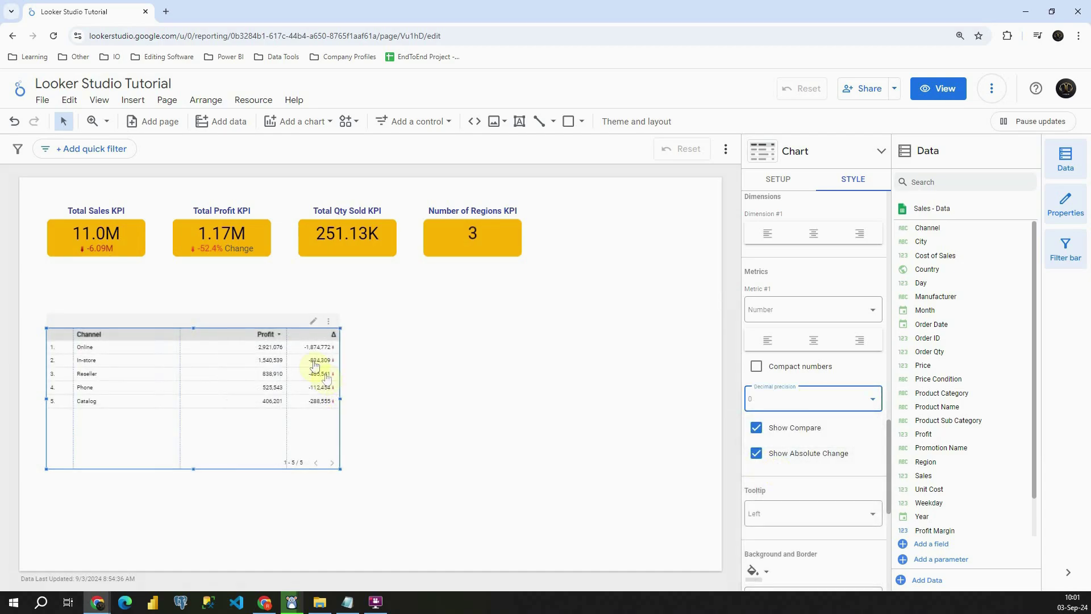